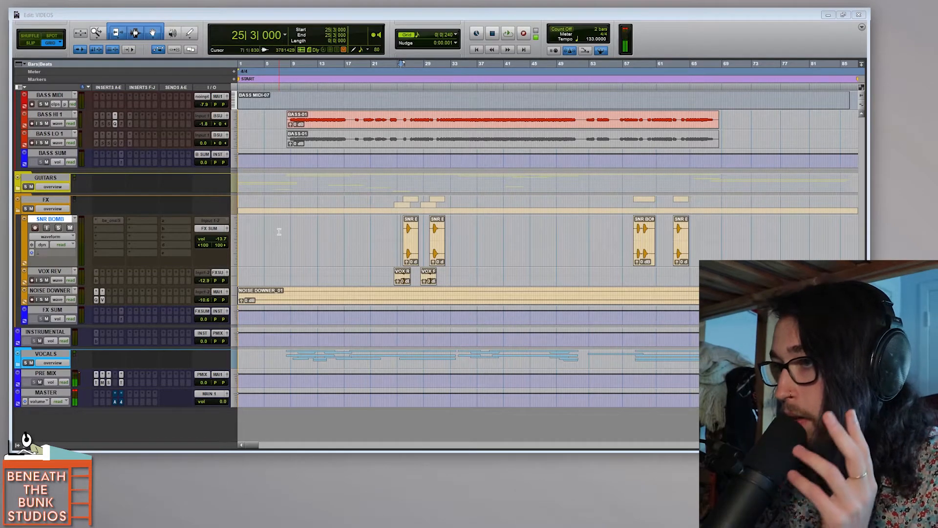
# Step: Play the song from 9|1|480 near the start of the bass clips
pyautogui.click(292, 229)
pyautogui.hotkey('ctrl', ']')
pyautogui.hotkey('ctrl', ']')
pyautogui.hotkey('ctrl', ']')
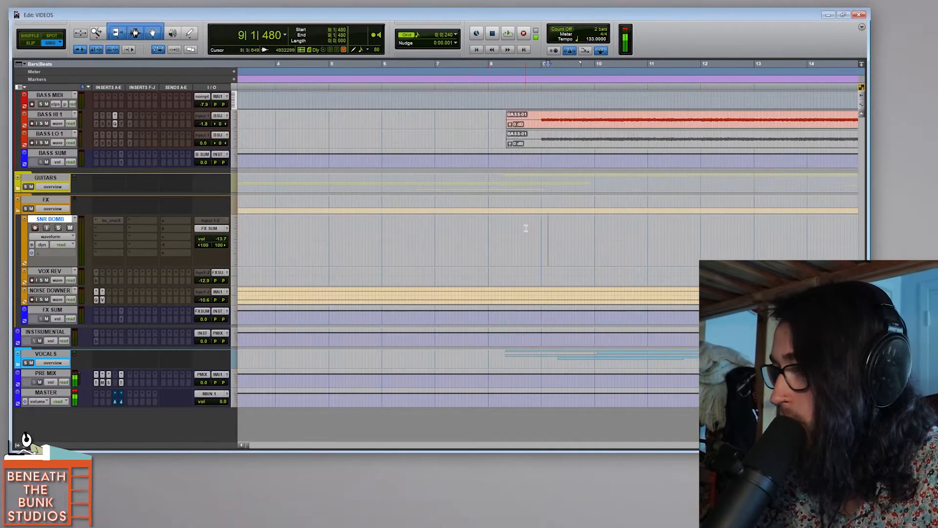
pyautogui.press('space')
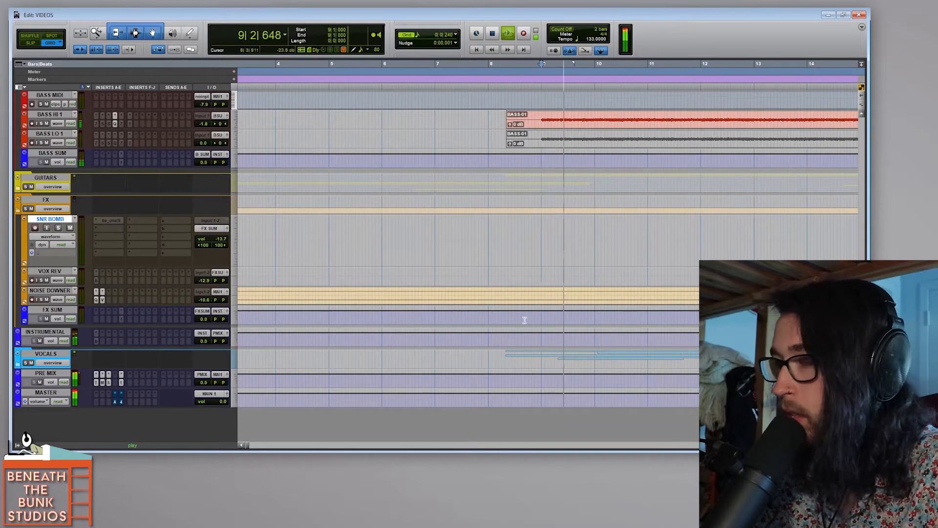
pyautogui.hotkey('ctrl', '[')
pyautogui.hotkey('ctrl', '[')
pyautogui.hotkey('ctrl', '[')
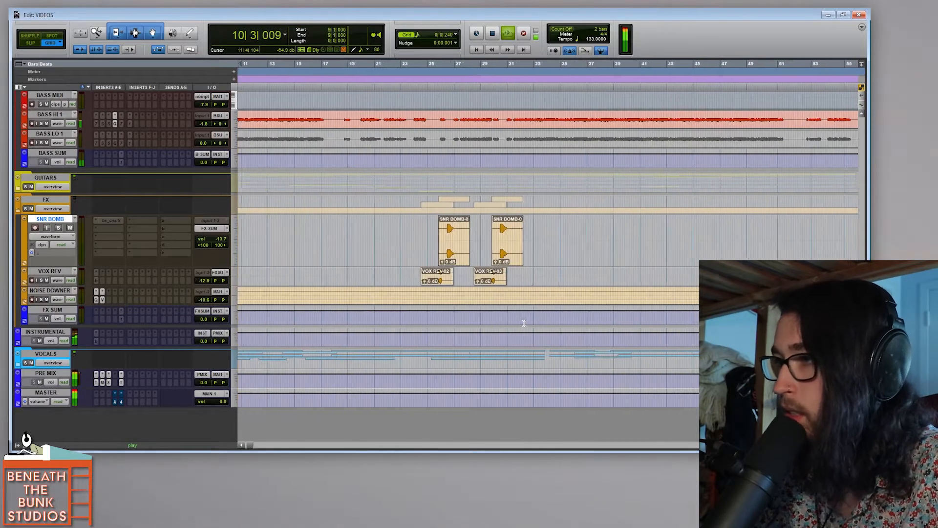
# Step: Shrink all tracks to a compact height, expand the VOCALS folder to show its tracks, and stop playback
pyautogui.press('ctrl+alt+super+Down')
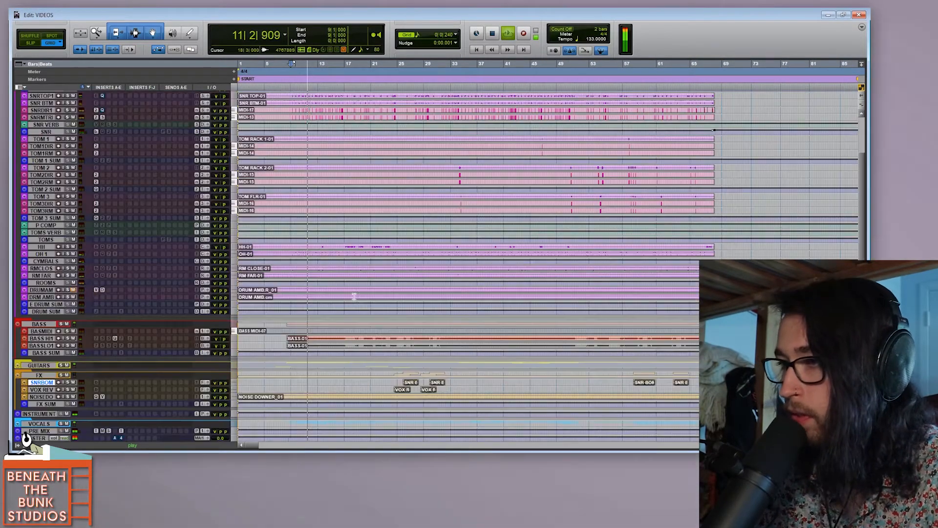
pyautogui.scroll(-2, 408, 264)
pyautogui.scroll(3, 410, 262)
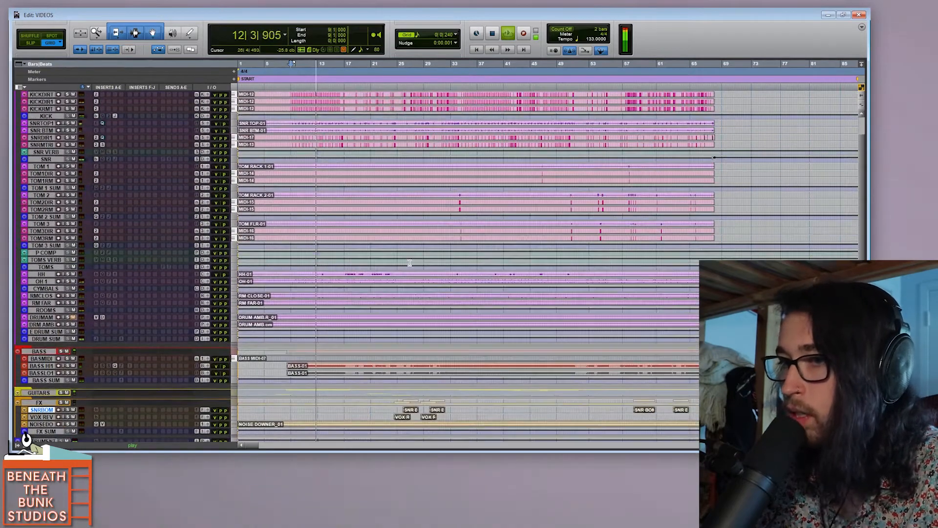
pyautogui.scroll(-5, 410, 263)
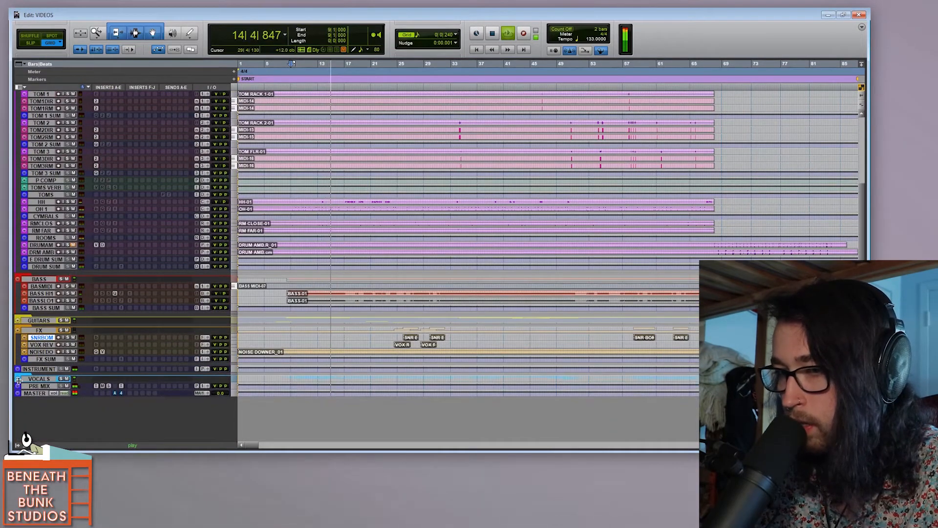
pyautogui.click(18, 380)
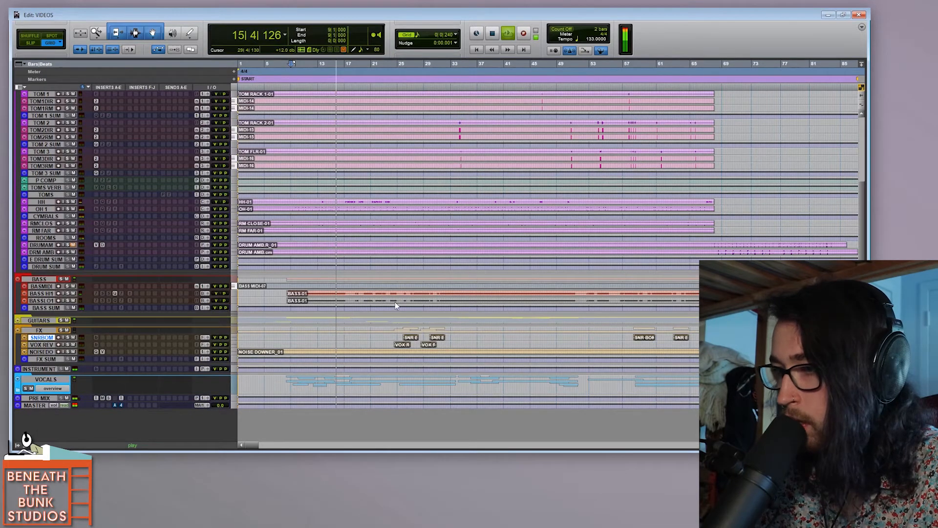
pyautogui.scroll(-8, 440, 293)
pyautogui.scroll(-3, 475, 279)
pyautogui.press('space')
pyautogui.scroll(6, 475, 279)
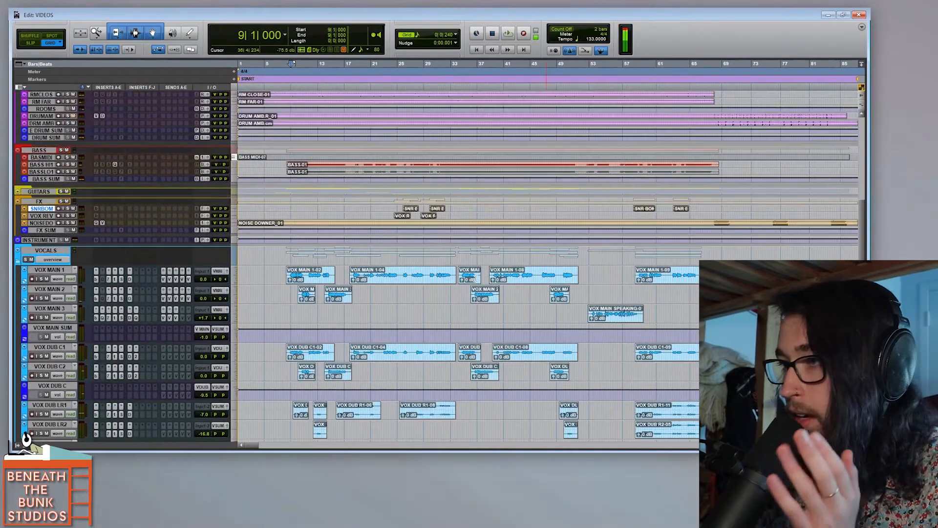
# Step: Enlarge the SNR BOMB track and zoom in on its first two clips around bar 26
pyautogui.scroll(5, 475, 278)
pyautogui.moveTo(74, 333); pyautogui.dragTo(80, 370)
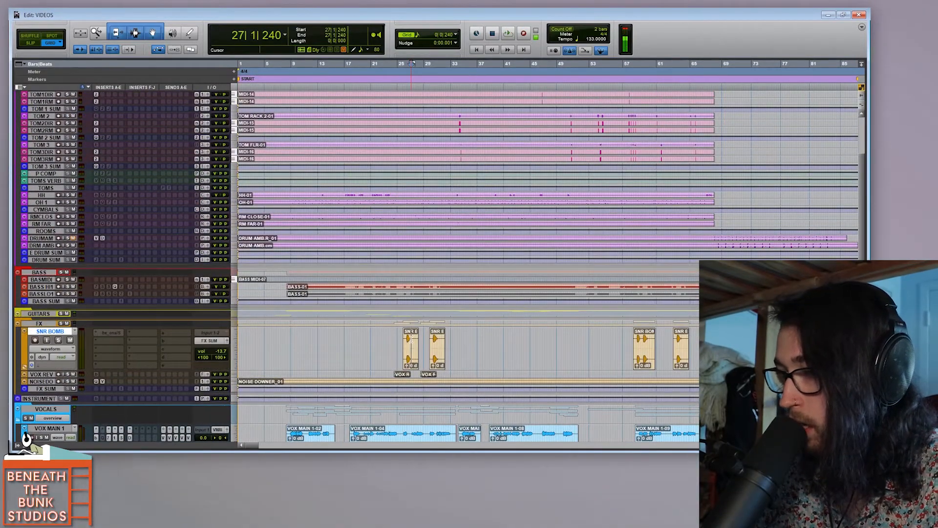
pyautogui.press('t')
pyautogui.press('t')
pyautogui.press('t')
pyautogui.press('r')
pyautogui.moveTo(208, 398); pyautogui.dragTo(512, 285)
pyautogui.scroll(-3, 569, 210)
pyautogui.moveTo(196, 276); pyautogui.dragTo(191, 430)
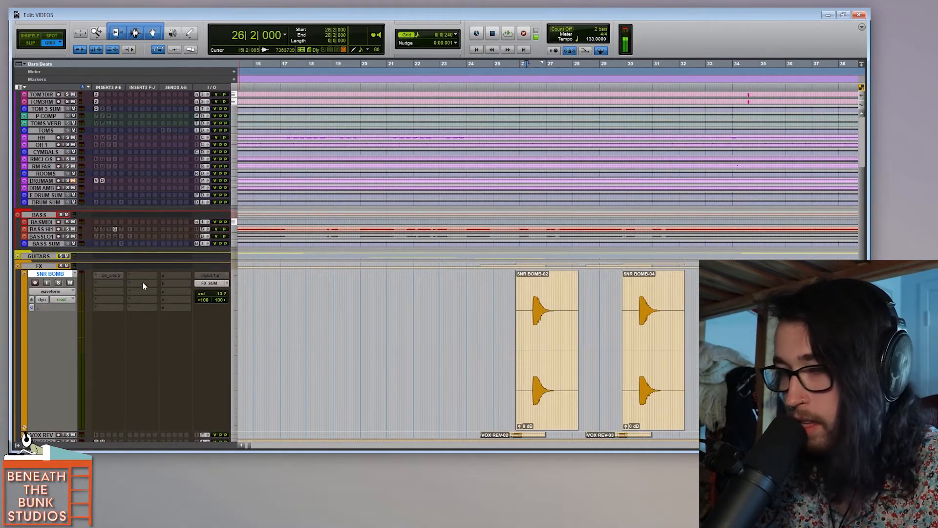
# Step: Solo the SNR BOMB track and listen to its hits from 26|2|000 and 30|2|720
pyautogui.press('space')
pyautogui.press('t')
pyautogui.hscroll(3, 577, 300)
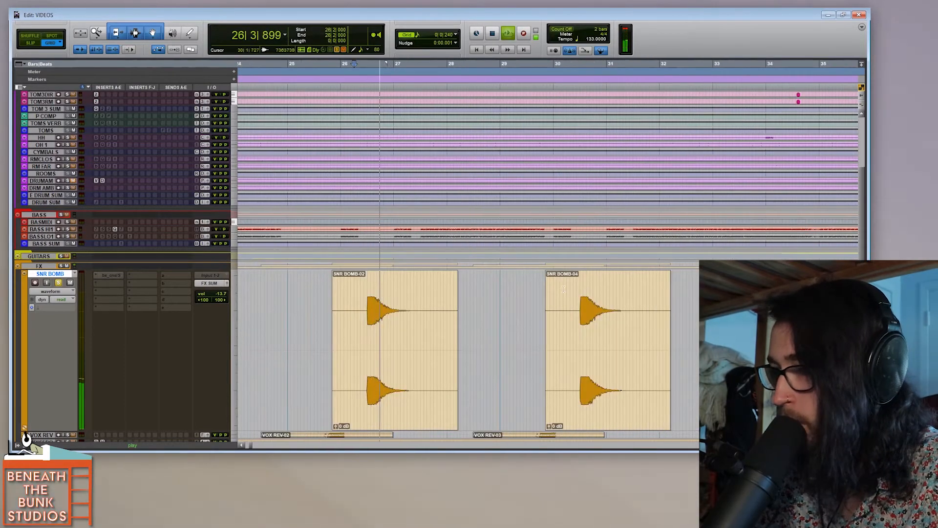
pyautogui.press('space')
pyautogui.click(578, 300)
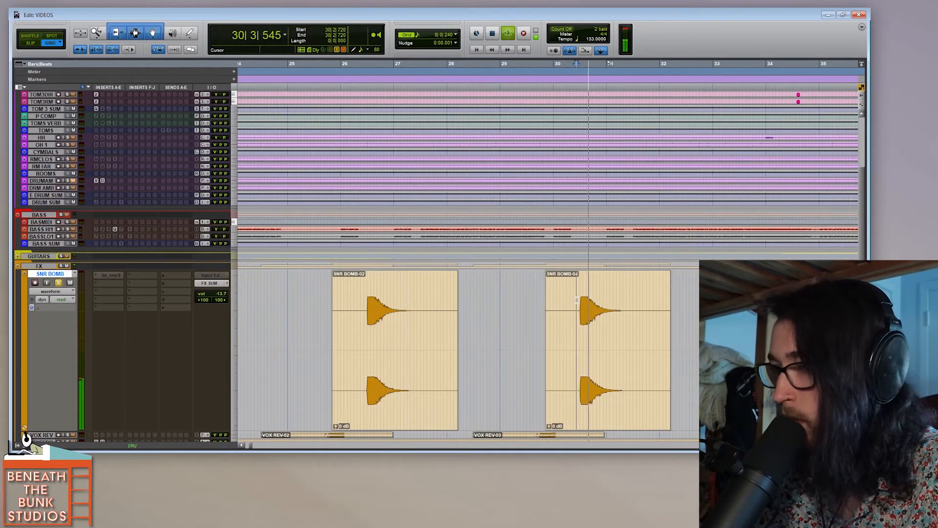
# Step: Take the SNR BOMB track out of solo and play the full mix from 25|1|480 through its first hit
pyautogui.press('r')
pyautogui.press('r')
pyautogui.press('r')
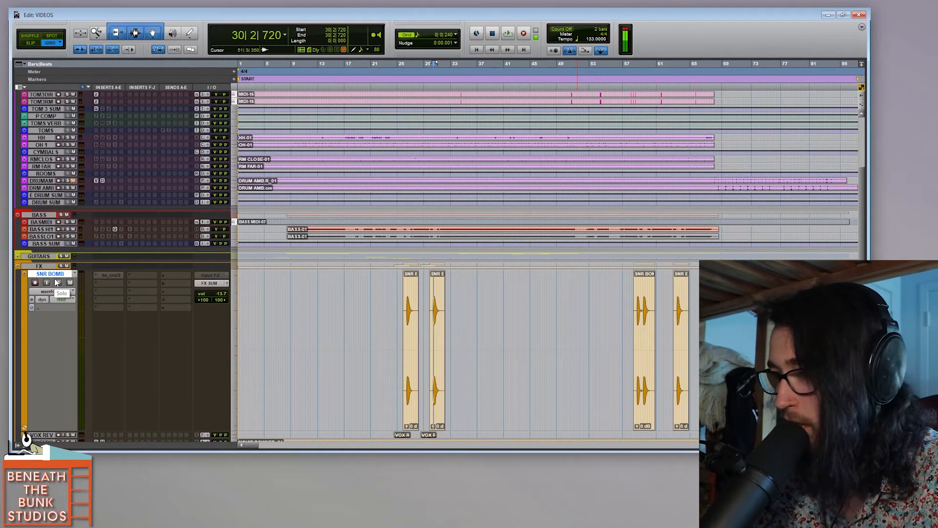
pyautogui.click(408, 284)
pyautogui.press('t')
pyautogui.press('t')
pyautogui.press('t')
pyautogui.click(515, 307)
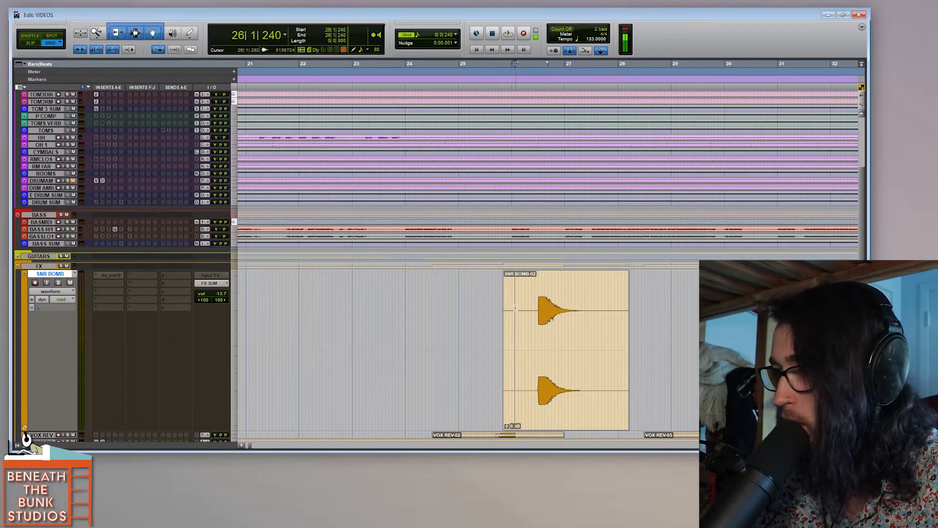
pyautogui.click(467, 299)
pyautogui.press('space')
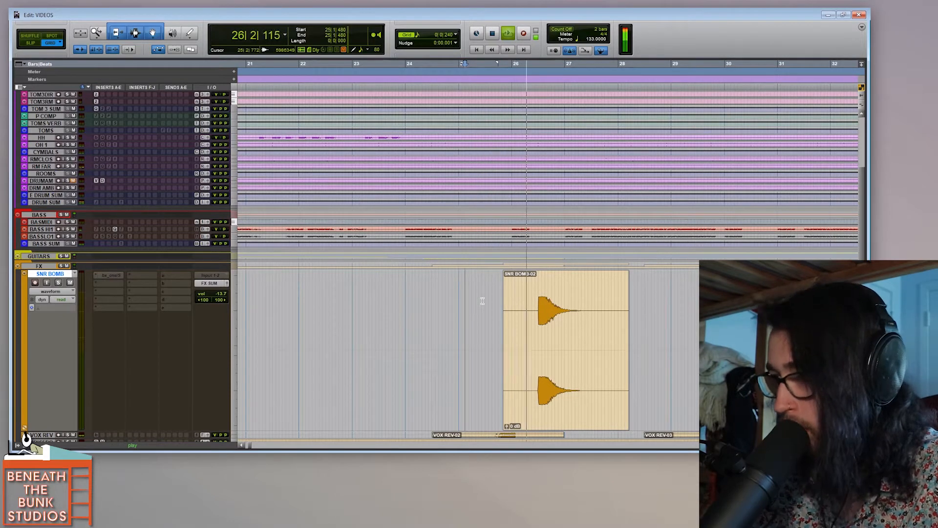
pyautogui.press('r')
pyautogui.press('r')
pyautogui.press('space')
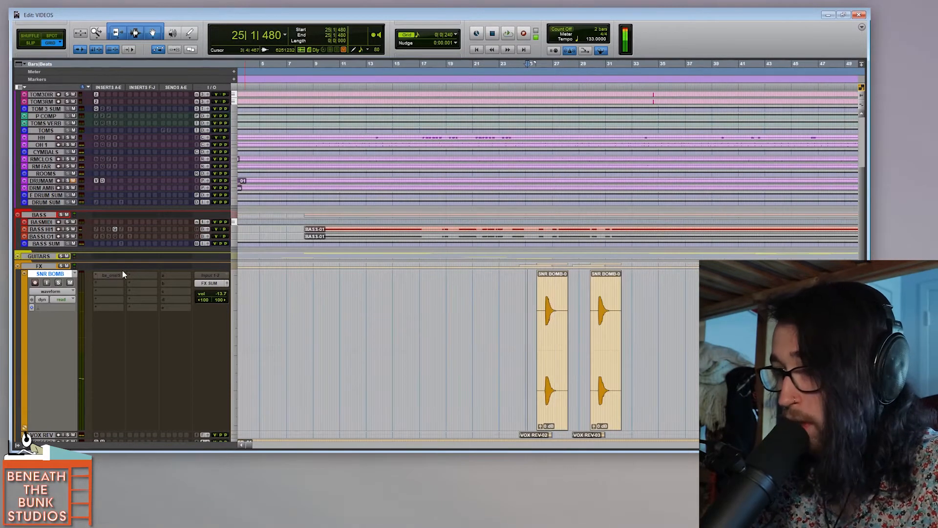
# Step: Mute the SNR BOMB track and play the passage from 25|1|480 again for comparison
pyautogui.press('space')
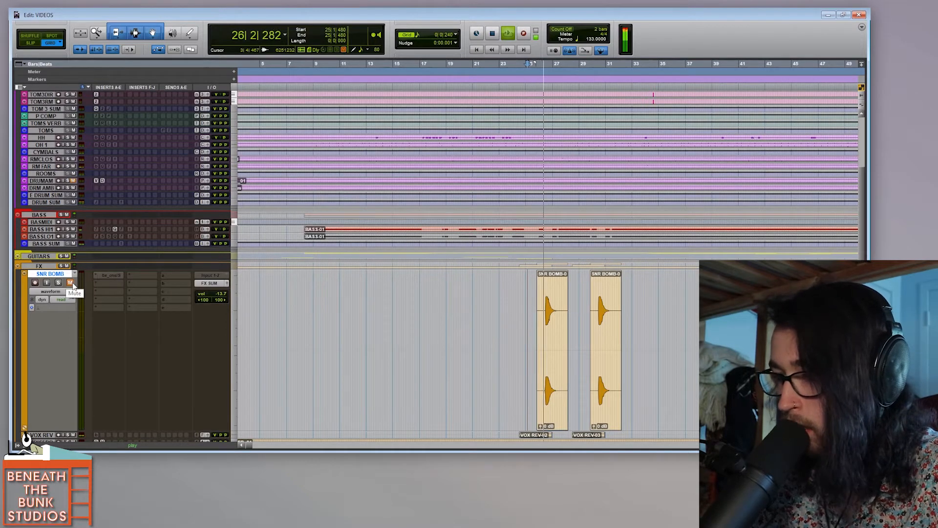
pyautogui.press('space')
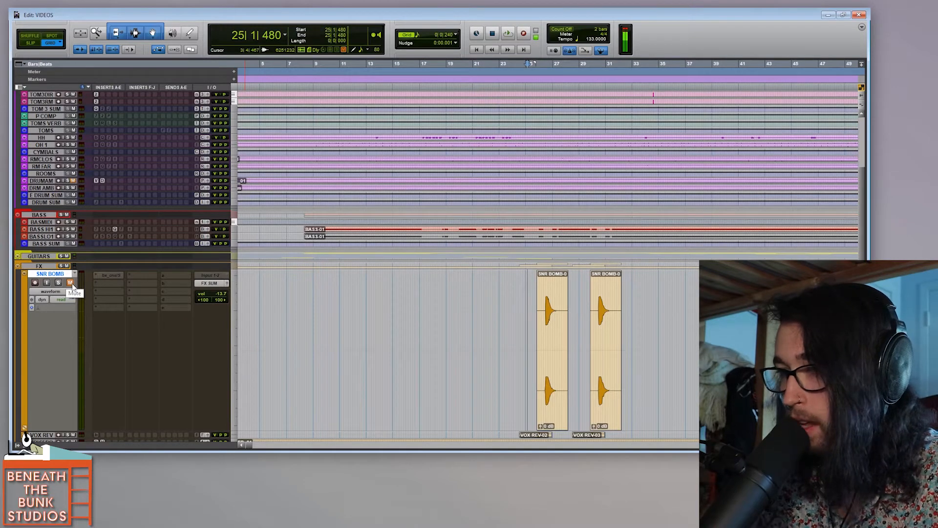
# Step: Create a stereo audio track, audition the room snare samples, and place Snare SMASH - Room.wav on it beneath the first SNR BOMB clip
pyautogui.hotkey('ctrl', 'shift', 'n')
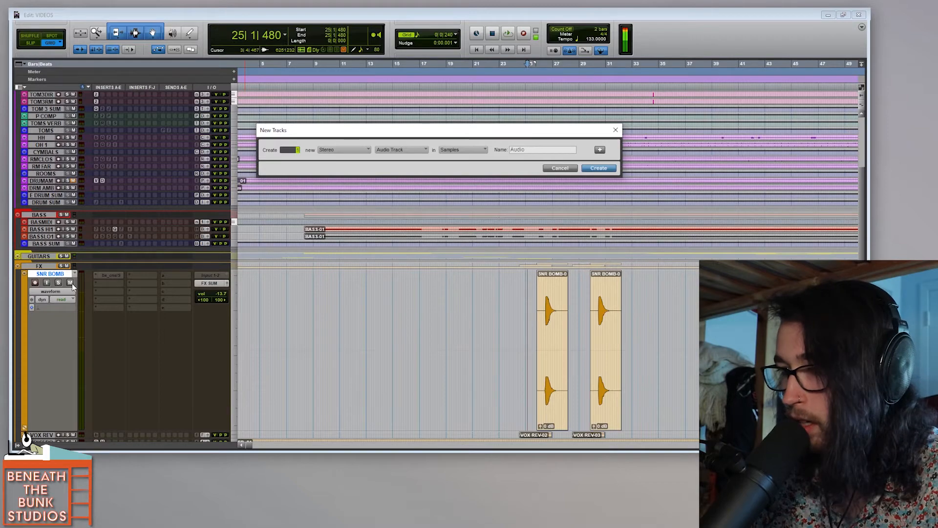
pyautogui.scroll(-6, 297, 179)
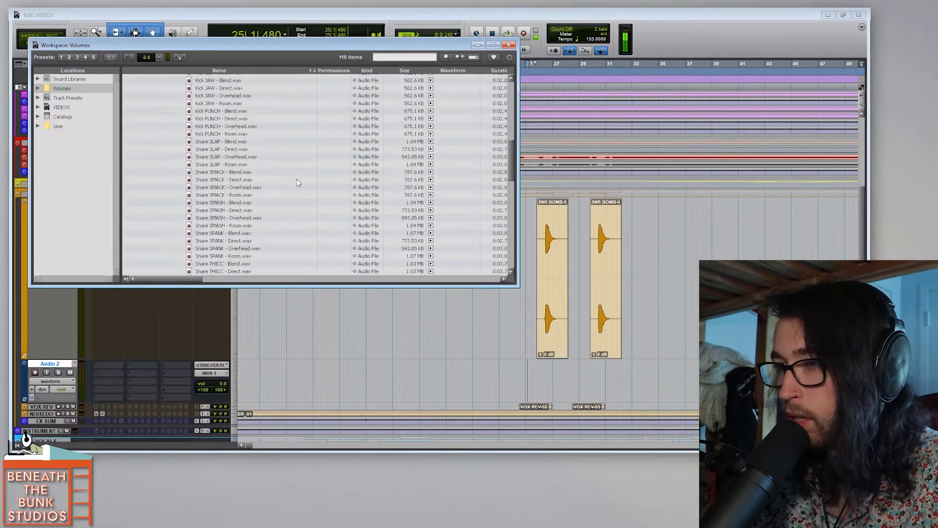
pyautogui.click(297, 178)
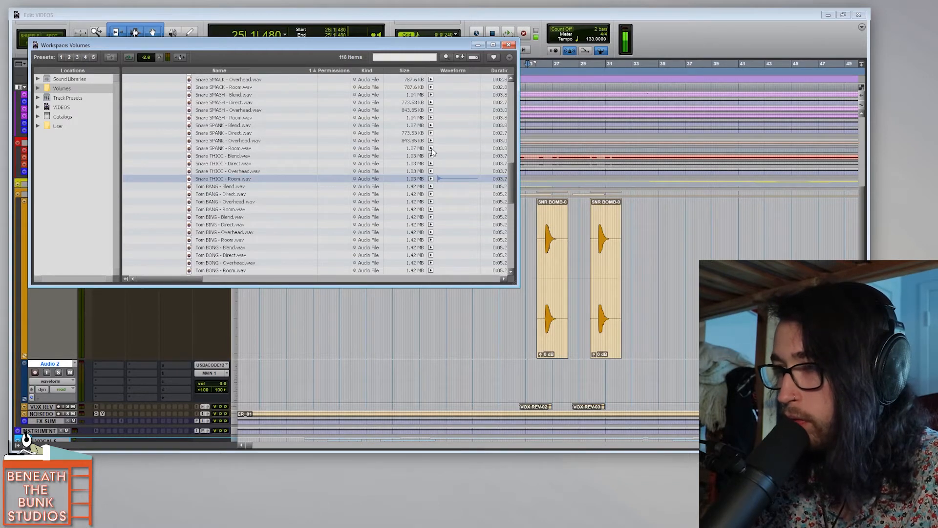
pyautogui.scroll(3, 432, 166)
pyautogui.click(431, 182)
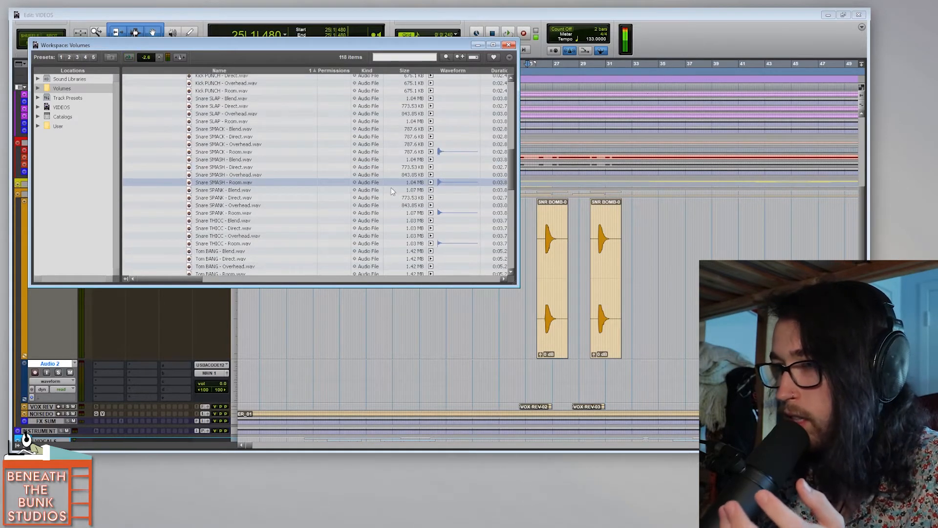
pyautogui.moveTo(254, 185); pyautogui.dragTo(537, 368)
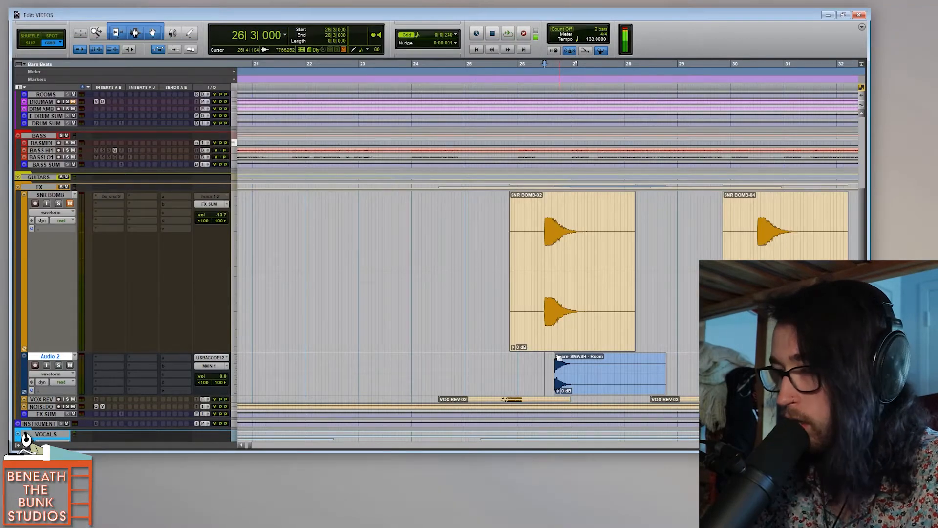
# Step: Close the Workspace browser and move the Snare SMASH - Room clip so its start aligns with the first SNR BOMB hit
pyautogui.press('t')
pyautogui.press('t')
pyautogui.moveTo(618, 387); pyautogui.dragTo(560, 386)
pyautogui.press('t')
pyautogui.press('t')
pyautogui.press('t')
pyautogui.press('t')
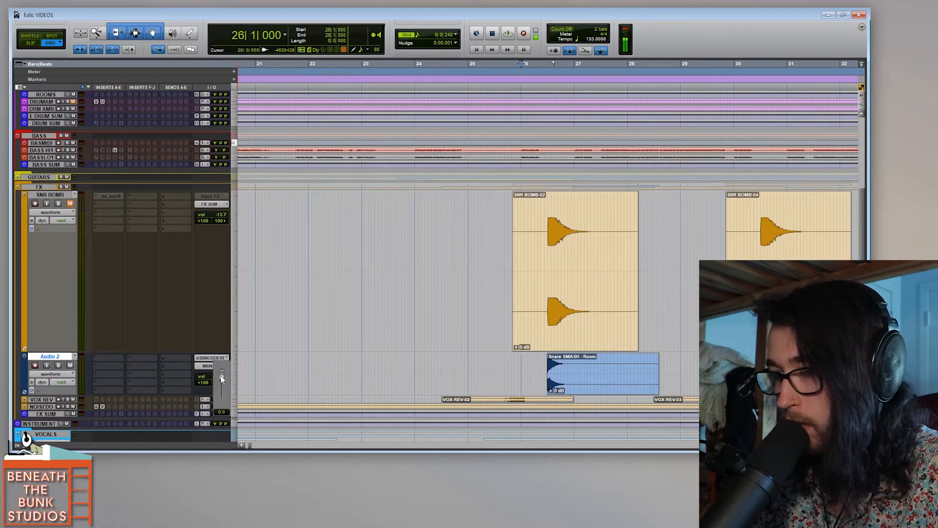
# Step: Route the new audio track's output to FX SUM, lower its volume to -12.4 dB, and play it from 26|1|000
pyautogui.click(209, 365)
pyautogui.click(224, 379)
pyautogui.write('fx')
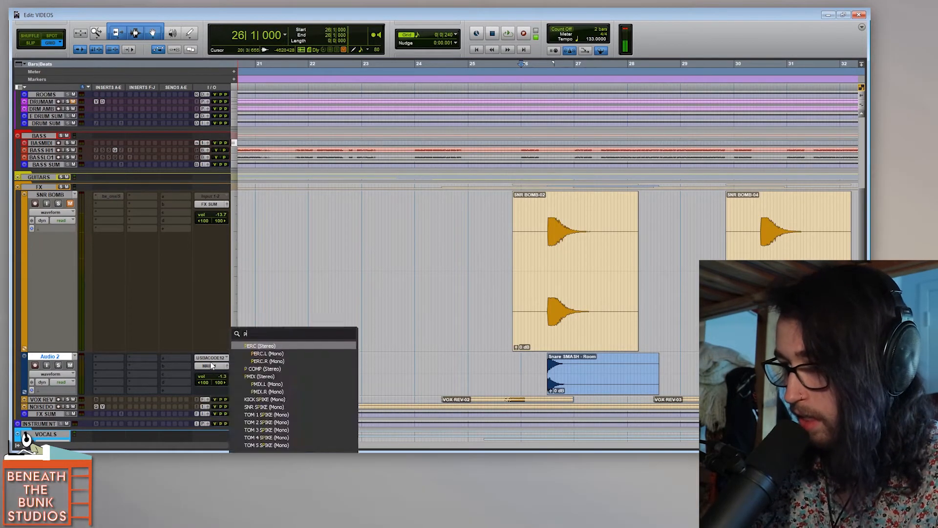
pyautogui.press('Return')
pyautogui.press('space')
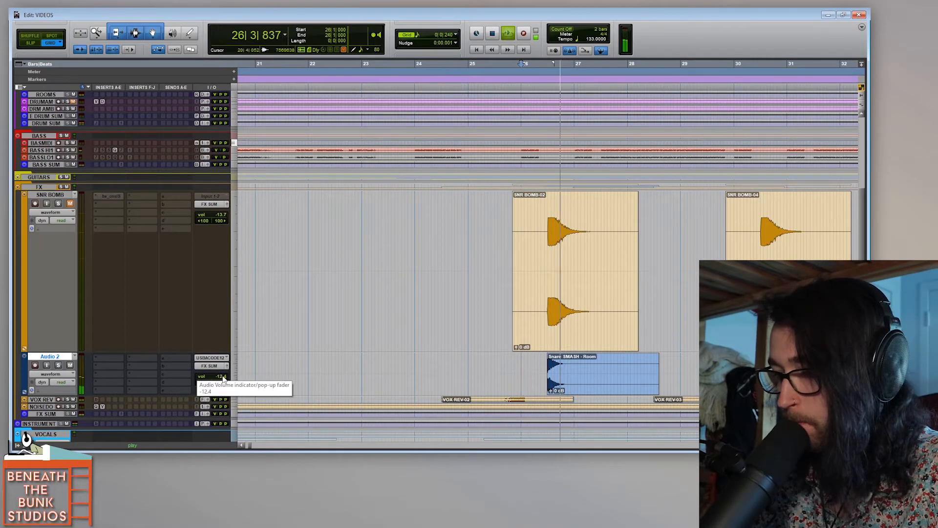
pyautogui.press('space')
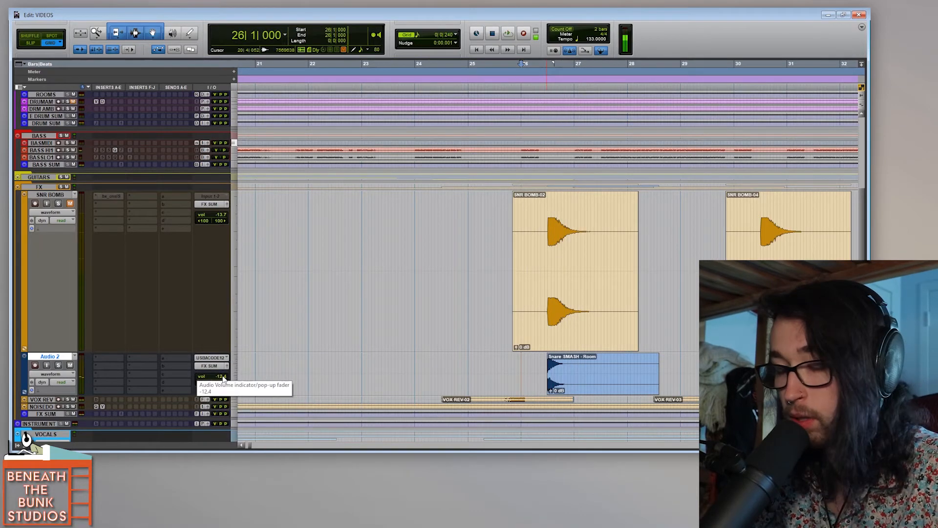
# Step: Insert the stereo ValhallaVintageVerb plug-in on the Audio 2 track by searching for "vintage"
pyautogui.click(115, 361)
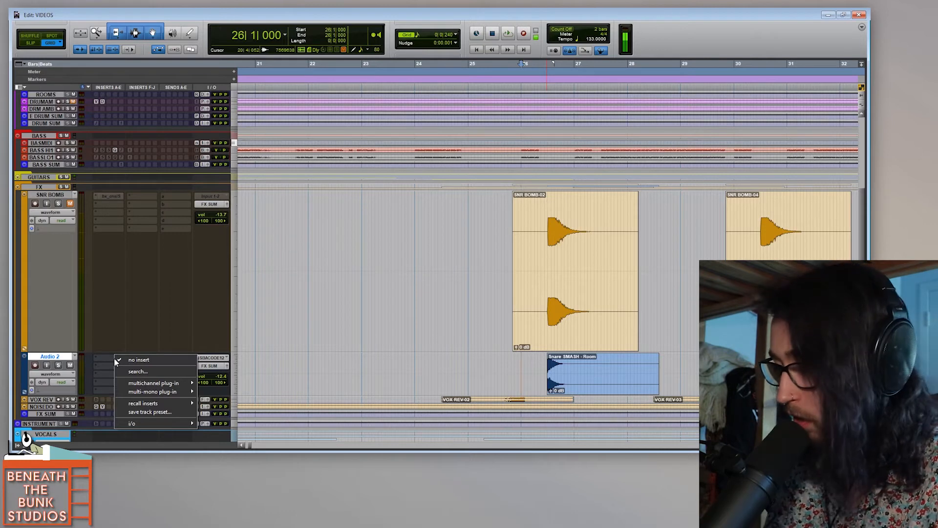
pyautogui.write('vintage')
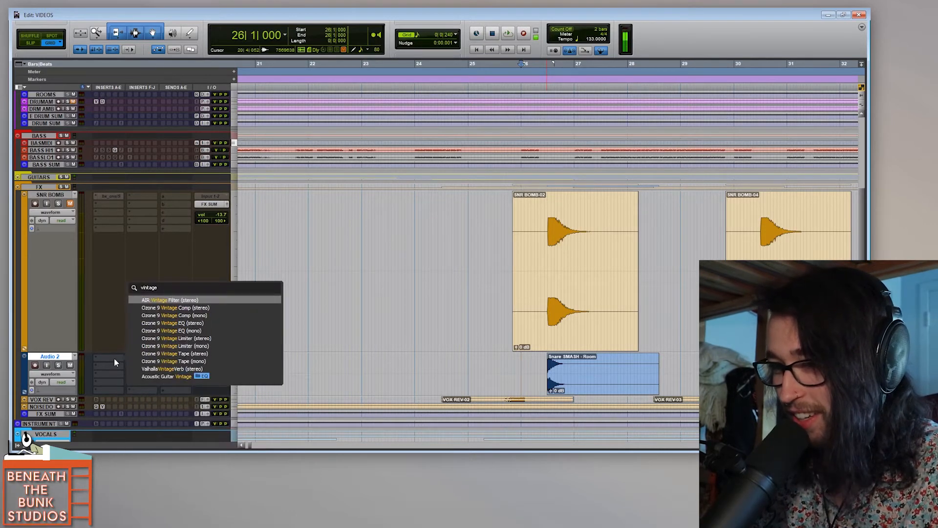
pyautogui.press('Down')
pyautogui.press('Down')
pyautogui.press('Down')
pyautogui.press('Down')
pyautogui.press('Down')
pyautogui.press('Down')
pyautogui.press('Down')
pyautogui.press('Down')
pyautogui.press('Down')
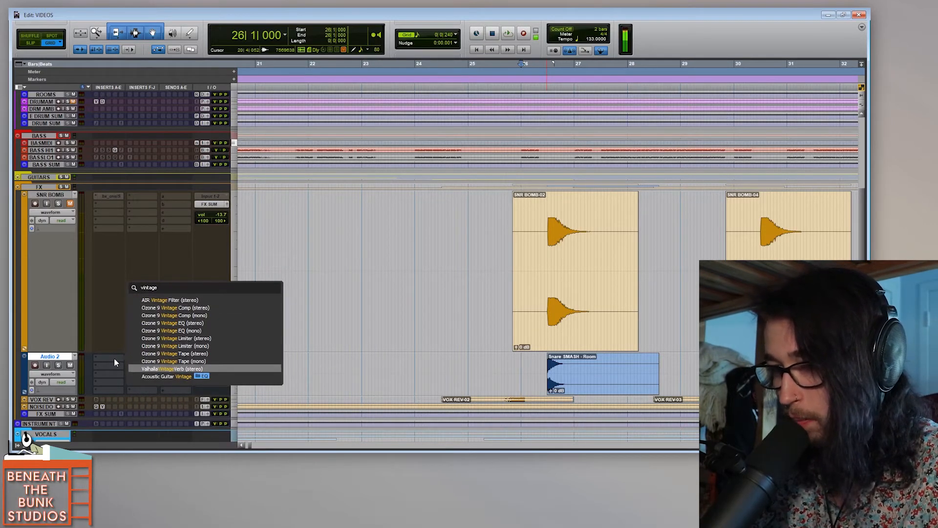
pyautogui.press('Return')
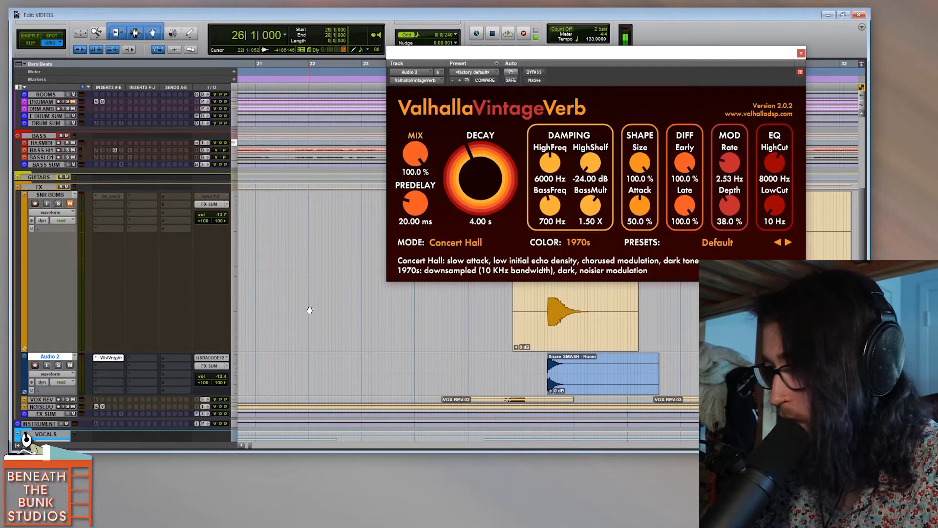
# Step: Increase the height of the Audio 2 track
pyautogui.scroll(-3, 309, 309)
pyautogui.scroll(-5, 309, 310)
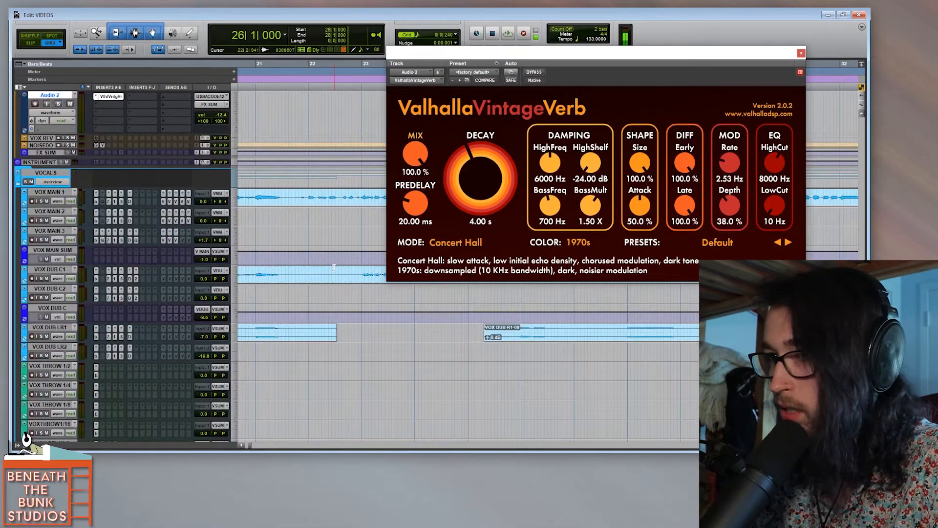
pyautogui.scroll(5, 191, 306)
pyautogui.moveTo(189, 305); pyautogui.dragTo(190, 377)
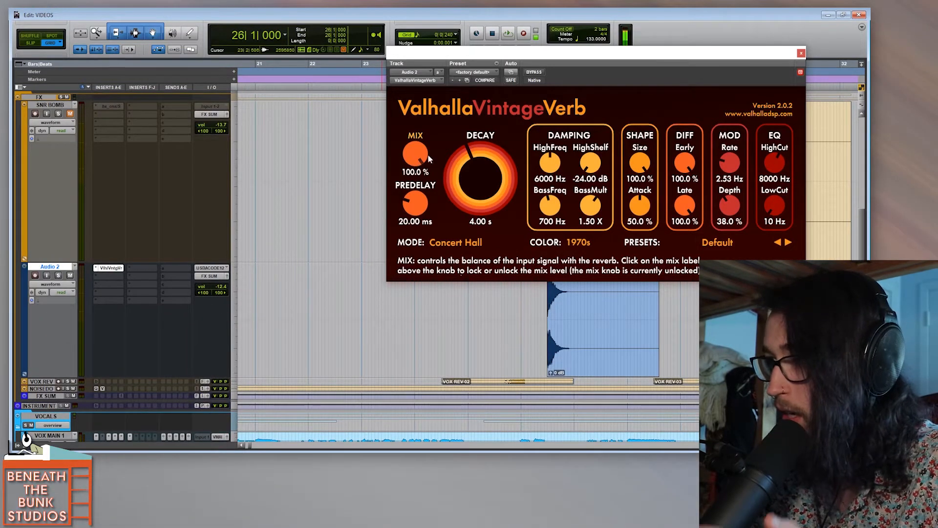
# Step: Set the reverb's decay to 1.48 s, predelay to 0.00 ms, HighCut to 10610 Hz and LowCut to 310 Hz
pyautogui.moveTo(478, 178); pyautogui.dragTo(476, 198)
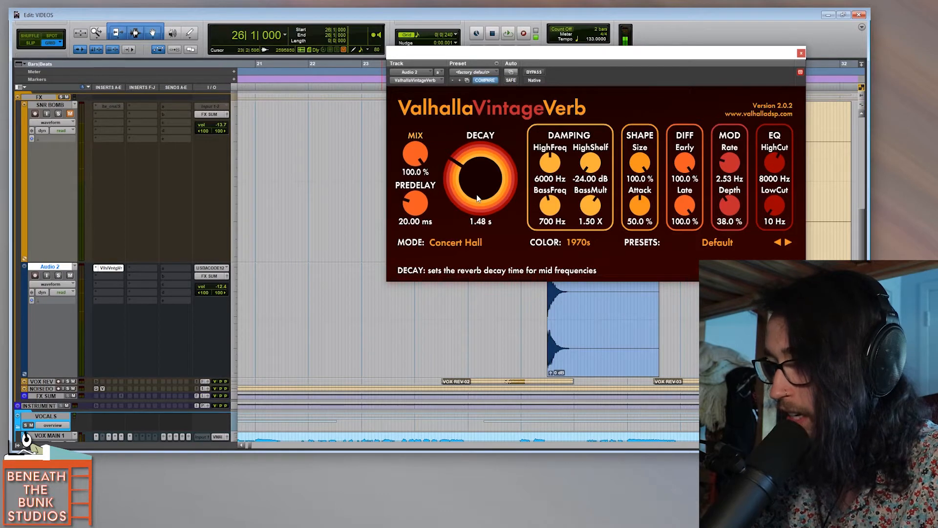
pyautogui.moveTo(417, 204); pyautogui.dragTo(467, 218)
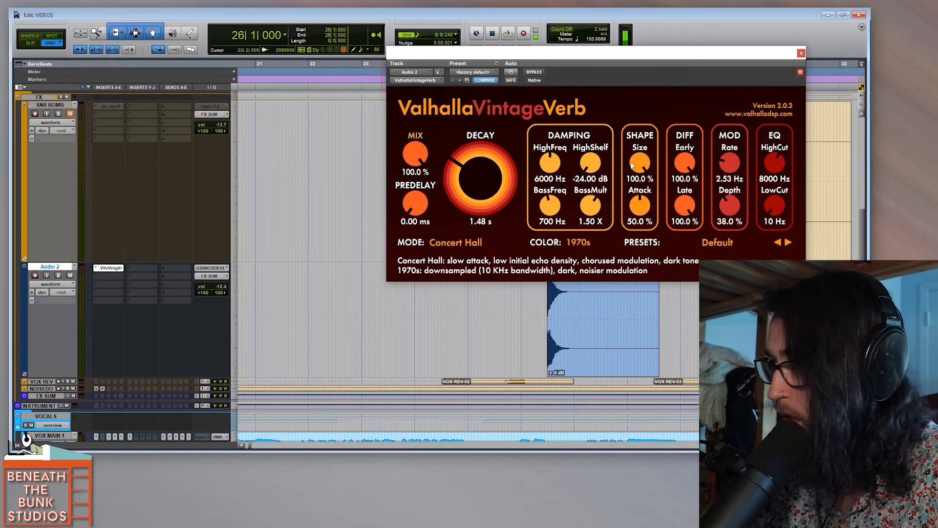
pyautogui.moveTo(775, 164); pyautogui.dragTo(775, 156)
pyautogui.moveTo(774, 208); pyautogui.dragTo(776, 192)
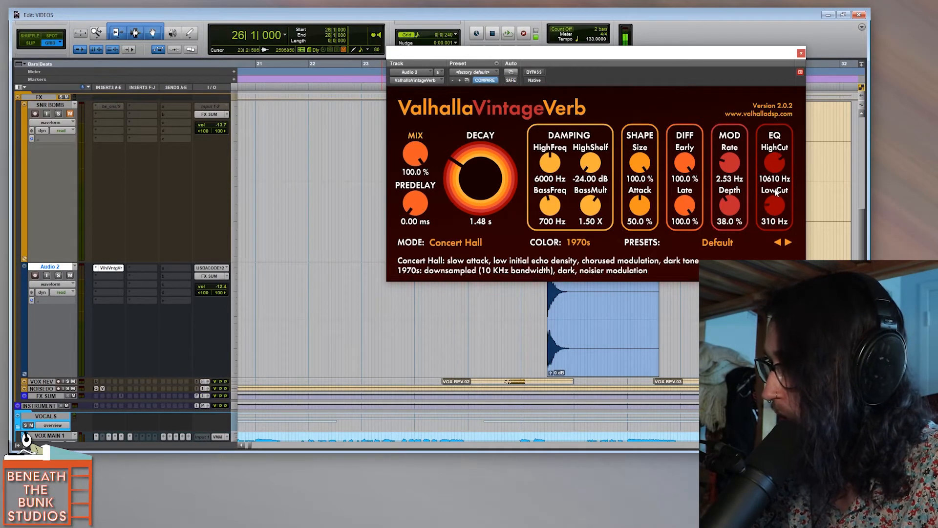
# Step: Move the reverb window off the waveforms, audition the snare, and set the decay to 1.08 s and mix to 88.0 %
pyautogui.moveTo(685, 51); pyautogui.dragTo(373, 37)
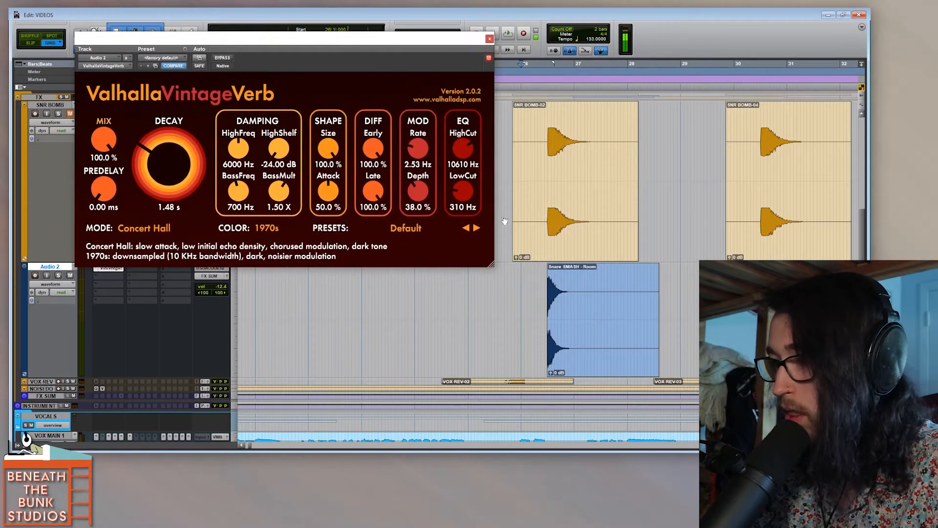
pyautogui.press('space')
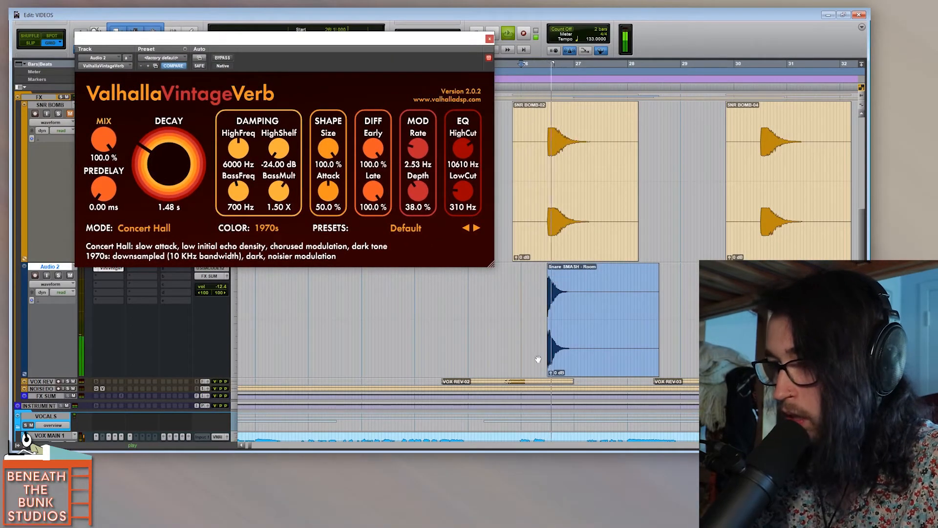
pyautogui.press('space')
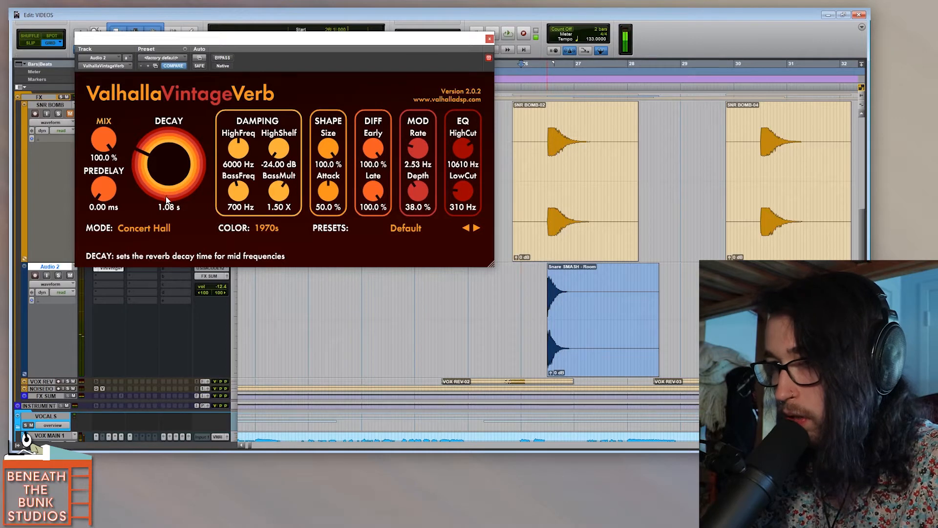
pyautogui.moveTo(222, 289); pyautogui.dragTo(223, 287)
pyautogui.moveTo(108, 145); pyautogui.dragTo(110, 157)
pyautogui.press('space')
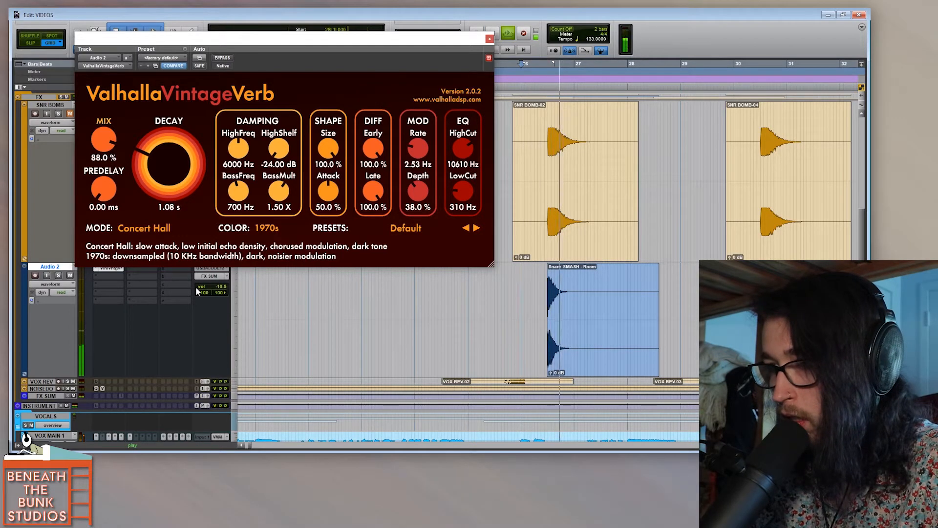
# Step: Raise the Audio 2 track's volume to -9.2 dB and audition the snare again
pyautogui.press('space')
pyautogui.moveTo(223, 288); pyautogui.dragTo(224, 284)
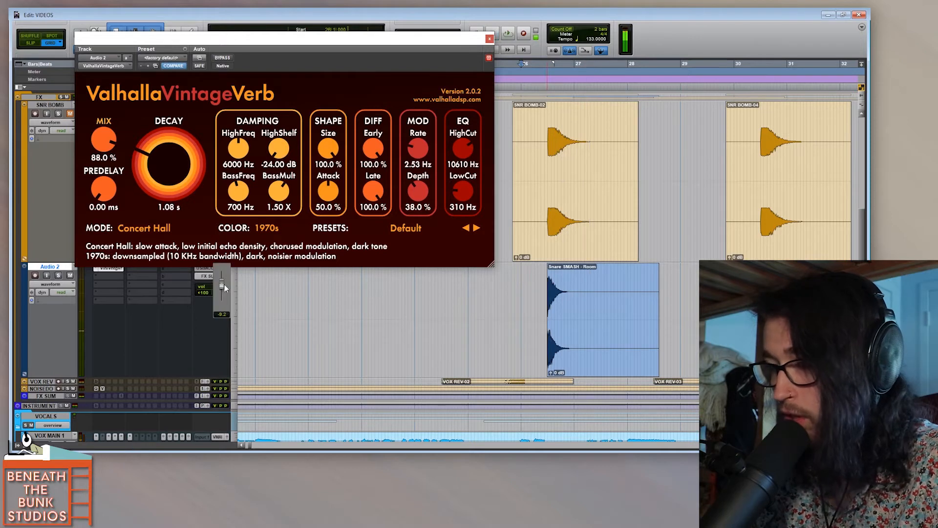
pyautogui.press('space')
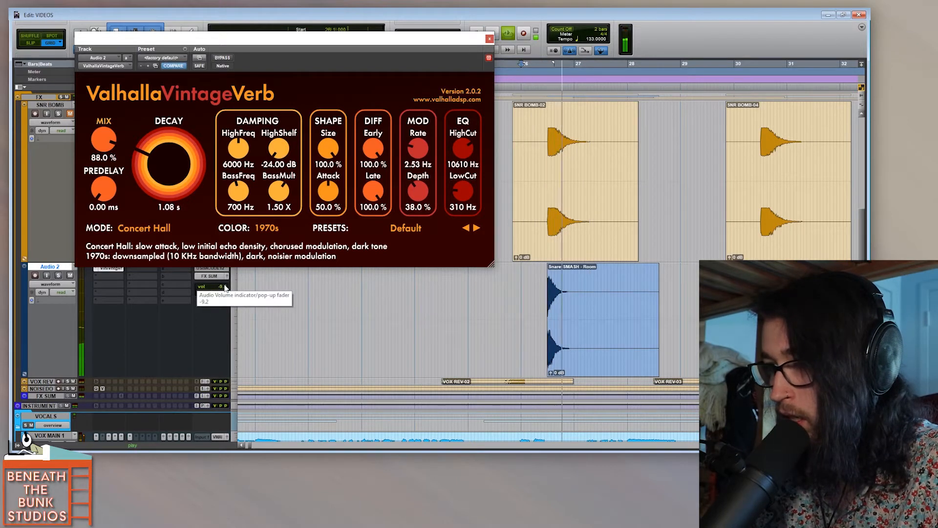
pyautogui.press('space')
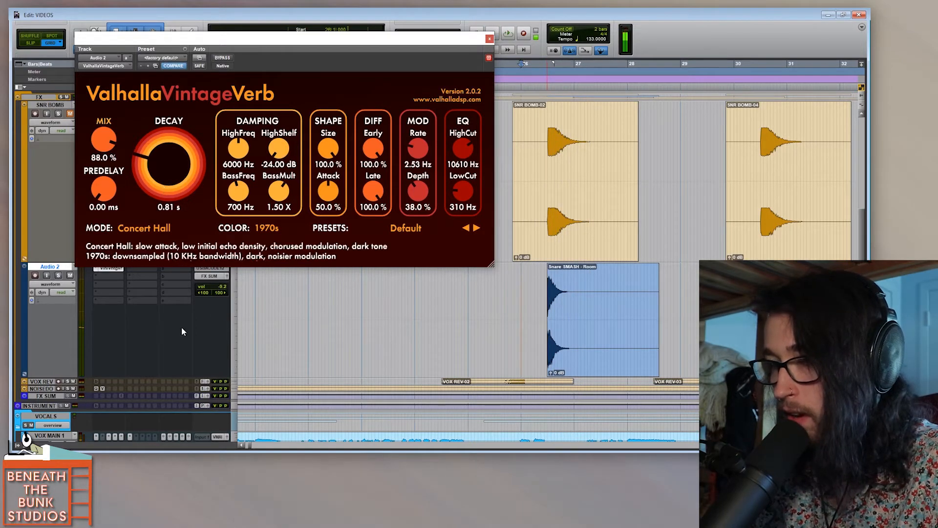
# Step: Shorten the reverb's decay to 0.66 s while auditioning the snare, and close the plug-in window
pyautogui.press('space')
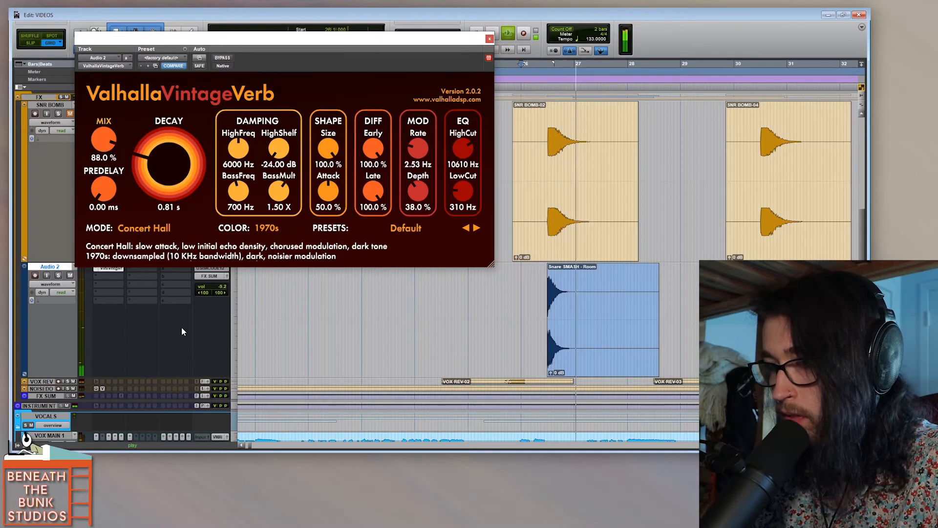
pyautogui.press('space')
pyautogui.moveTo(168, 177); pyautogui.dragTo(162, 184)
pyautogui.press('space')
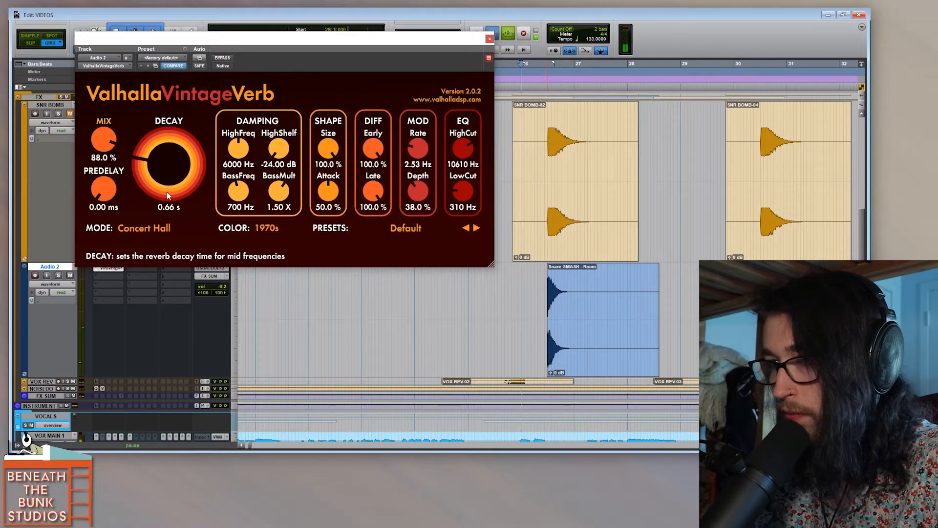
pyautogui.press('space')
pyautogui.click(489, 38)
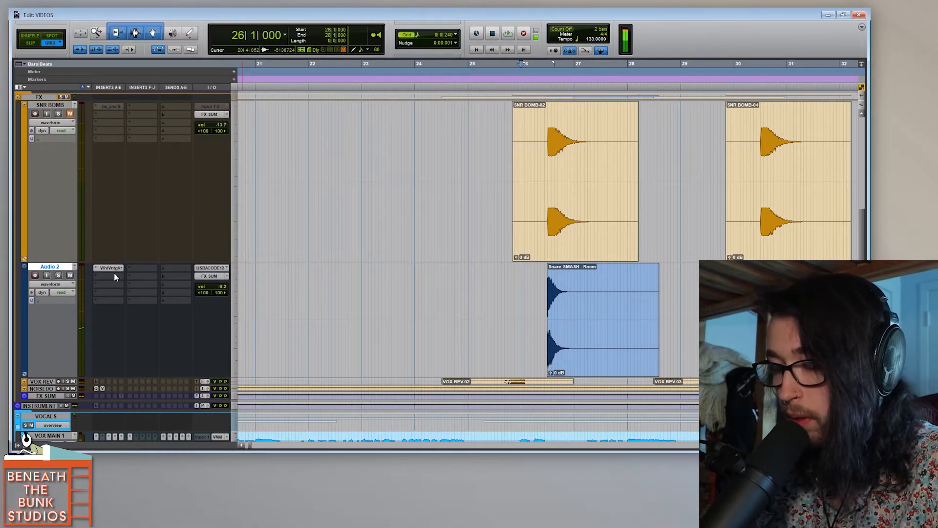
# Step: Insert the stereo FabFilter Pro-Q 3 plug-in below the reverb on Audio 2 by searching for "fabfilter"
pyautogui.click(115, 277)
pyautogui.write('fabfilter')
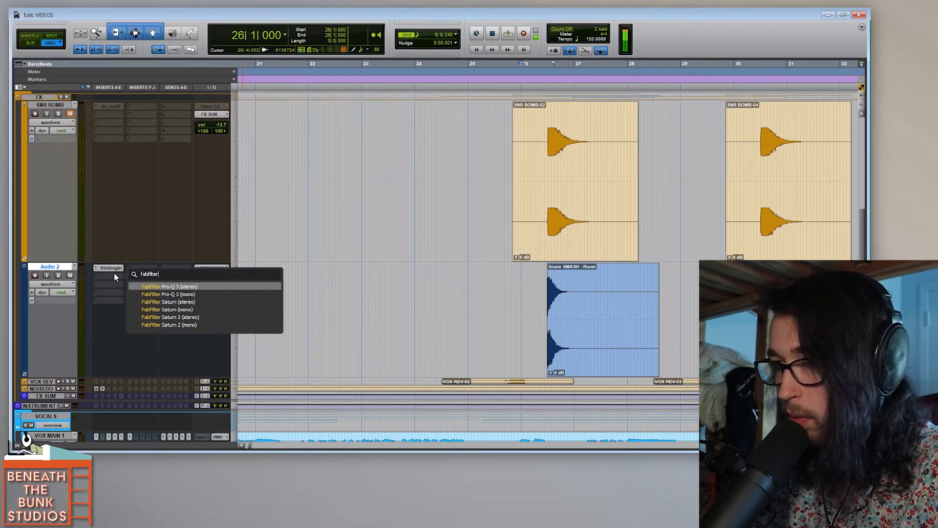
pyautogui.press('Return')
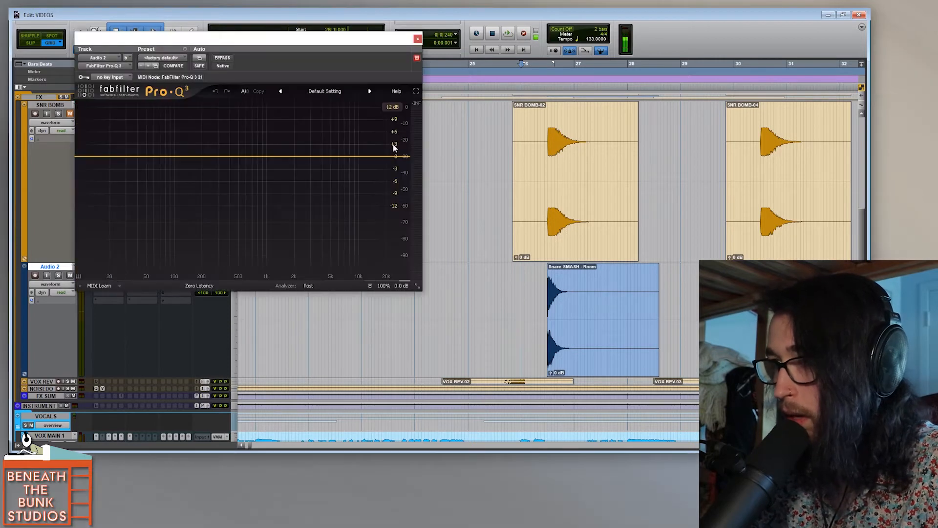
# Step: Add a +9.27 dB high shelf at 3523.4 Hz and a 12 dB/oct low cut at about 99.6 Hz, and start playback
pyautogui.moveTo(395, 157); pyautogui.dragTo(317, 138)
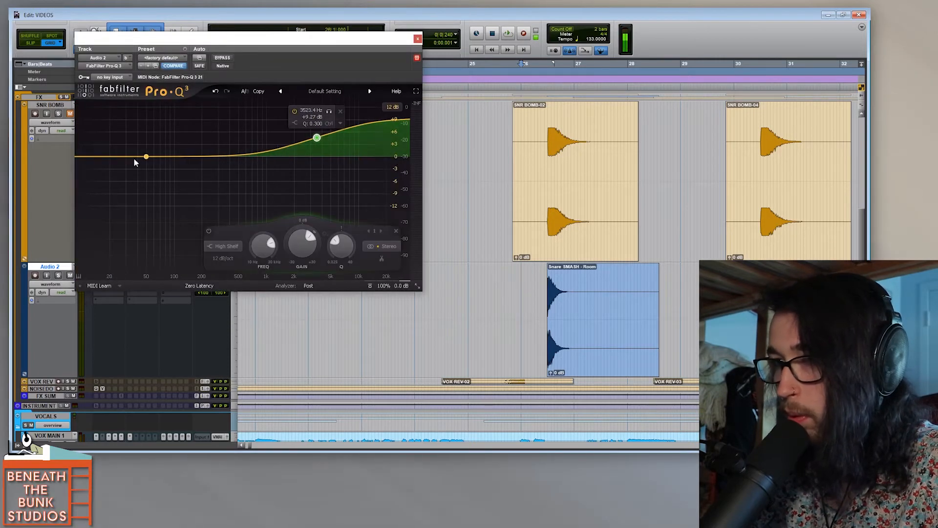
pyautogui.click(99, 156)
pyautogui.moveTo(100, 157); pyautogui.dragTo(173, 158)
pyautogui.press('space')
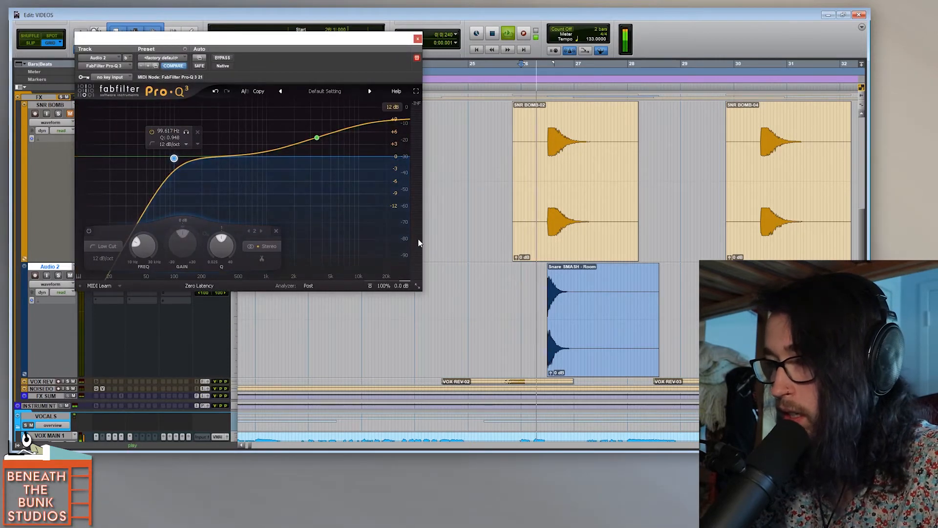
# Step: Reduce the high shelf's gain to +4.04 dB, audition the snare, and close the equalizer
pyautogui.moveTo(317, 137); pyautogui.dragTo(317, 148)
pyautogui.press('space')
pyautogui.press('space')
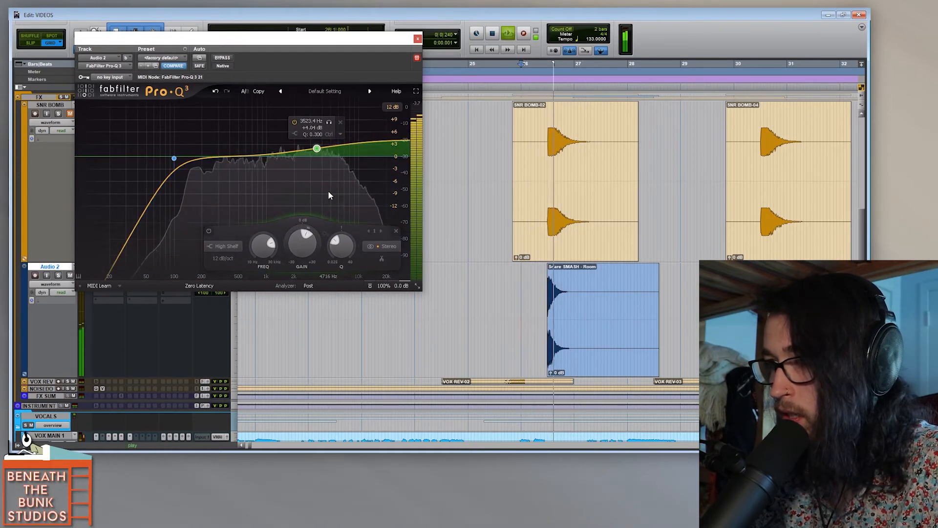
pyautogui.press('space')
pyautogui.click(418, 39)
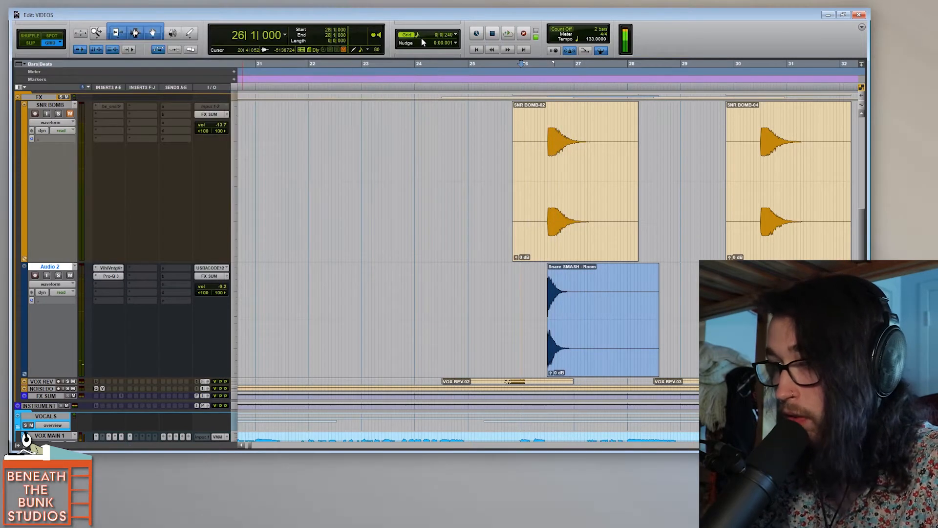
# Step: Insert the stereo FabFilter Saturn 2 plug-in below Pro-Q 3 on Audio 2 by searching for "saturn"
pyautogui.click(109, 285)
pyautogui.write('saturation')
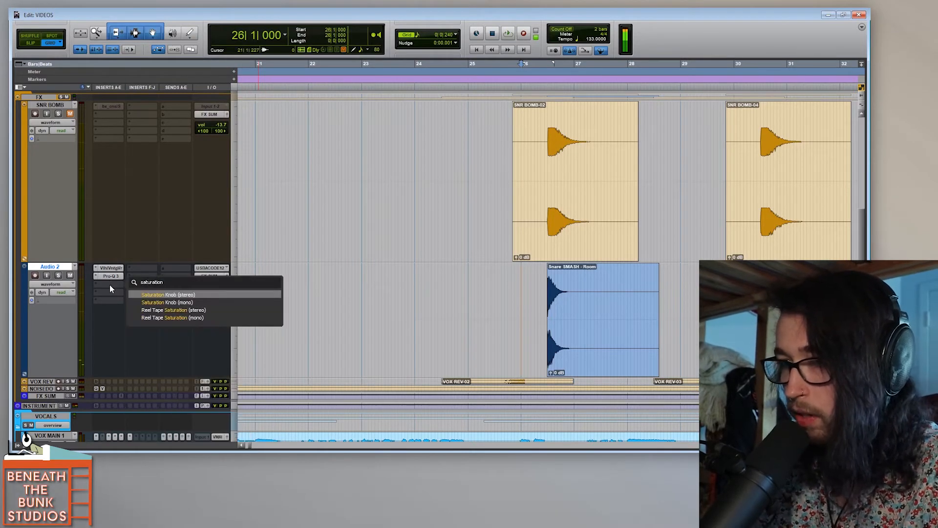
pyautogui.press('BackSpace')
pyautogui.press('BackSpace')
pyautogui.press('BackSpace')
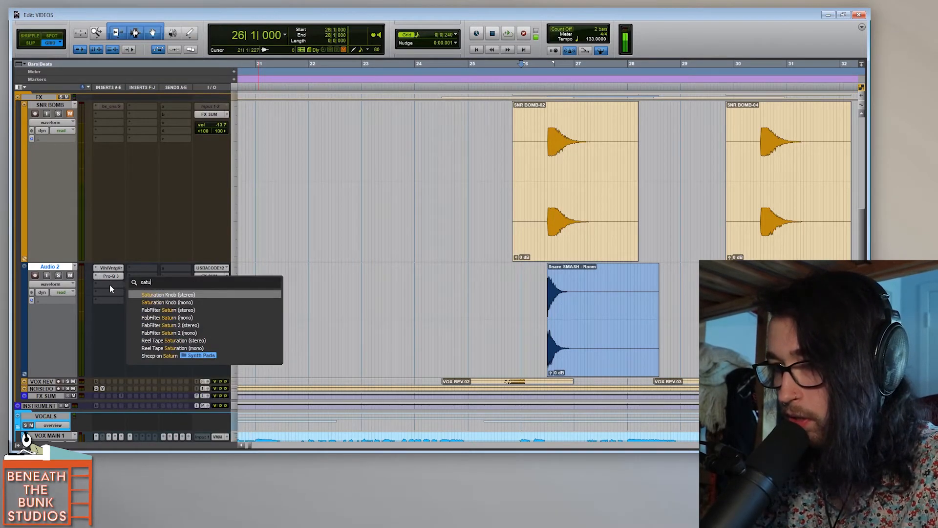
pyautogui.write('rn')
pyautogui.press('Down')
pyautogui.press('Down')
pyautogui.press('Return')
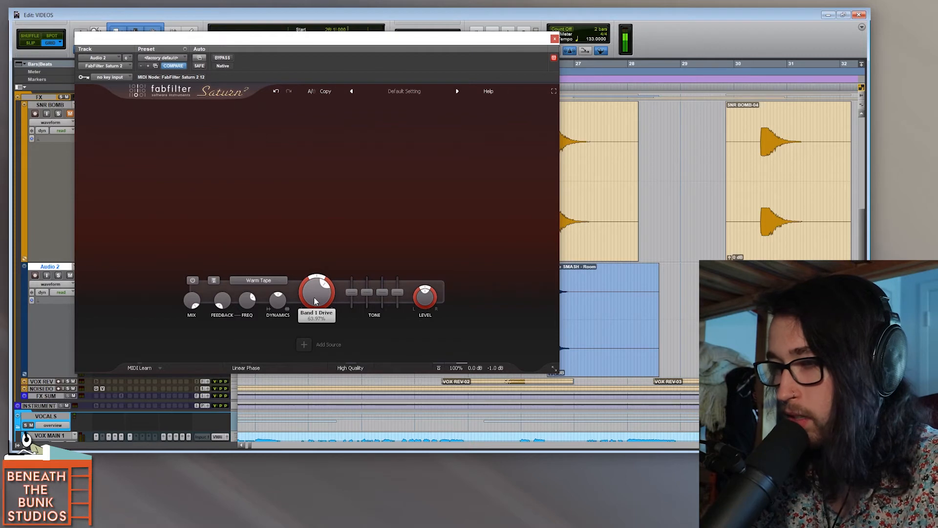
# Step: Adjust the drive of Saturn 2's Warm Tape band and close the plug-in window
pyautogui.moveTo(315, 301); pyautogui.dragTo(314, 304)
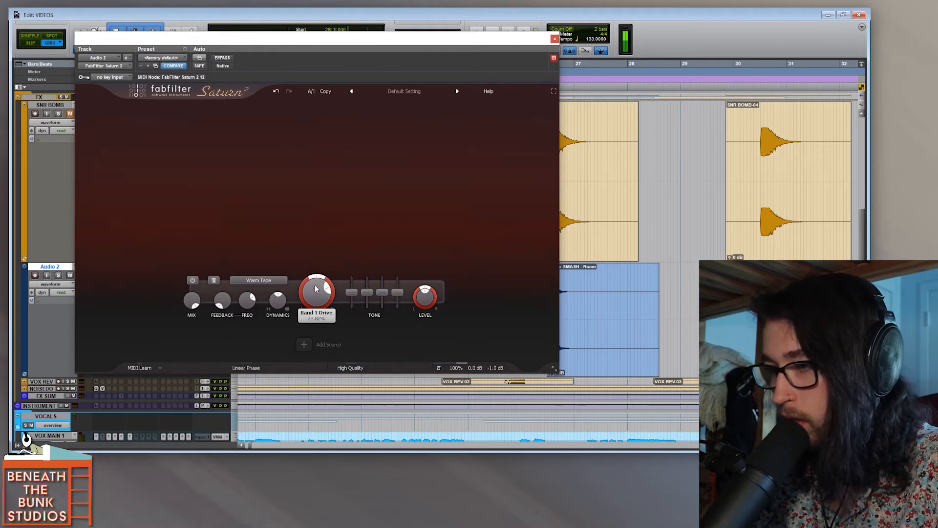
pyautogui.moveTo(318, 301); pyautogui.dragTo(314, 336)
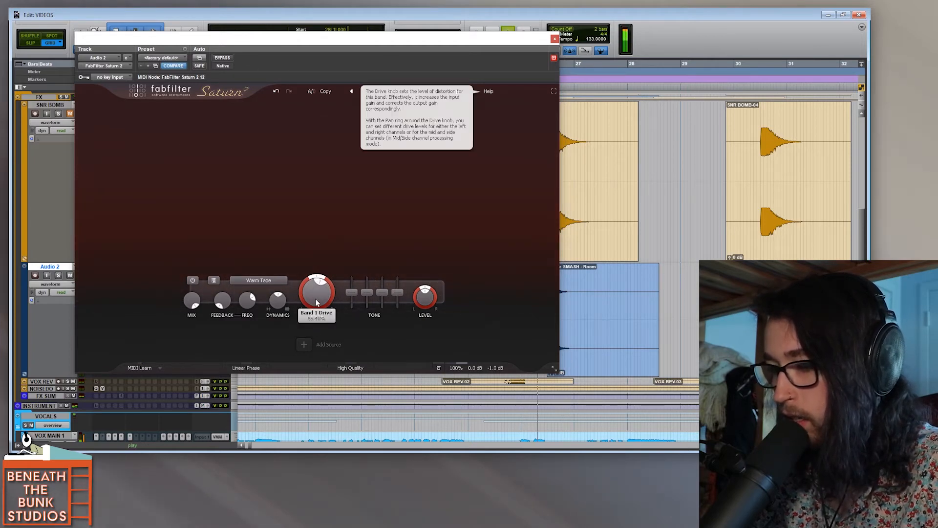
pyautogui.click(554, 39)
# Step: Play the processed snare in context from 25|1|000
pyautogui.click(538, 281)
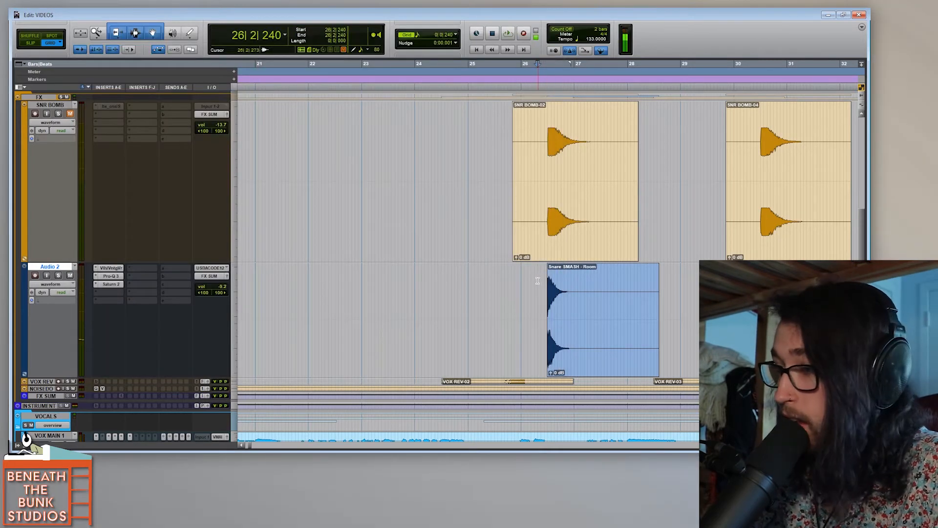
pyautogui.click(520, 282)
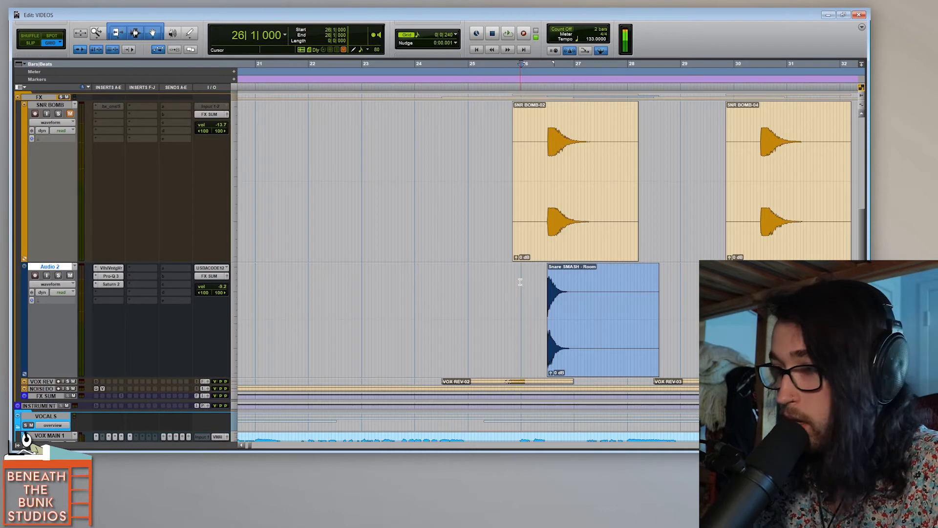
pyautogui.press('r')
pyautogui.hscroll(2, 520, 282)
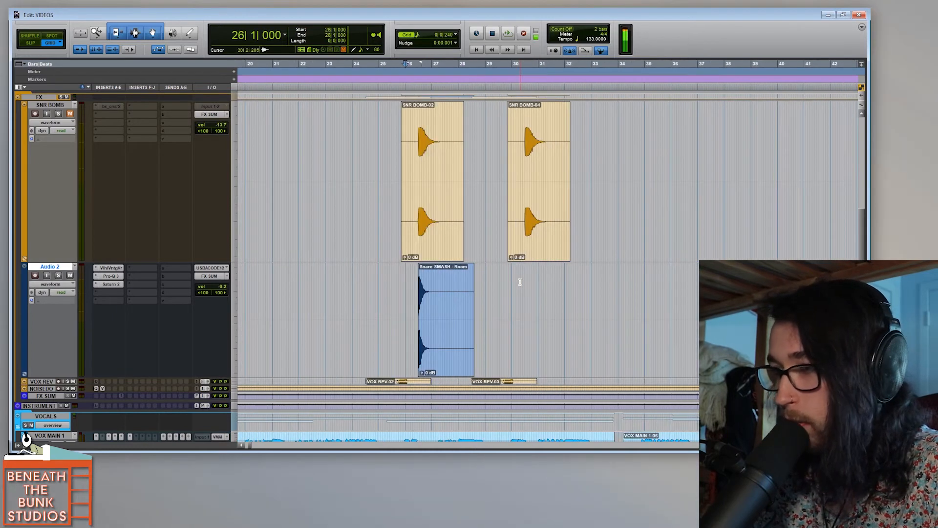
pyautogui.press('space')
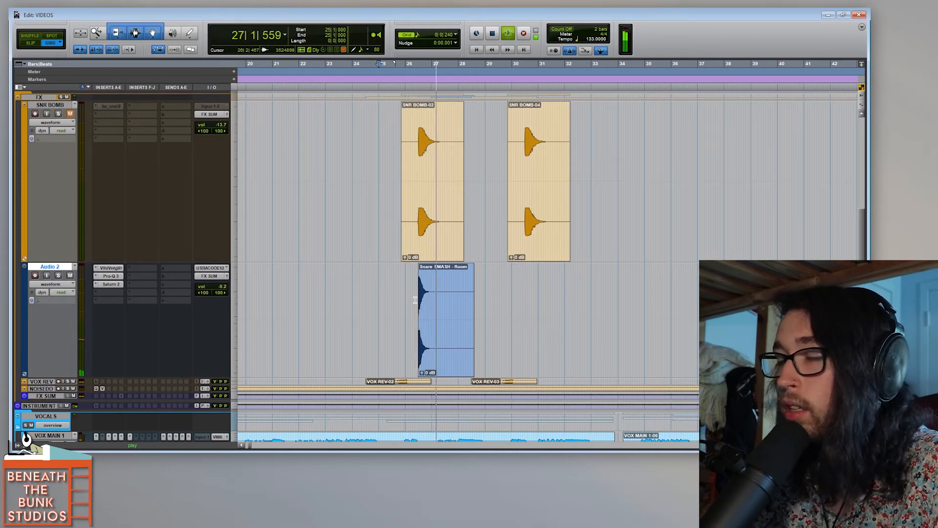
pyautogui.press('space')
# Step: Copy the Snare SMASH - Room clip on Audio 2 to 58|4|000, aligned with the first hit of SNR BOMB-06
pyautogui.click(447, 352)
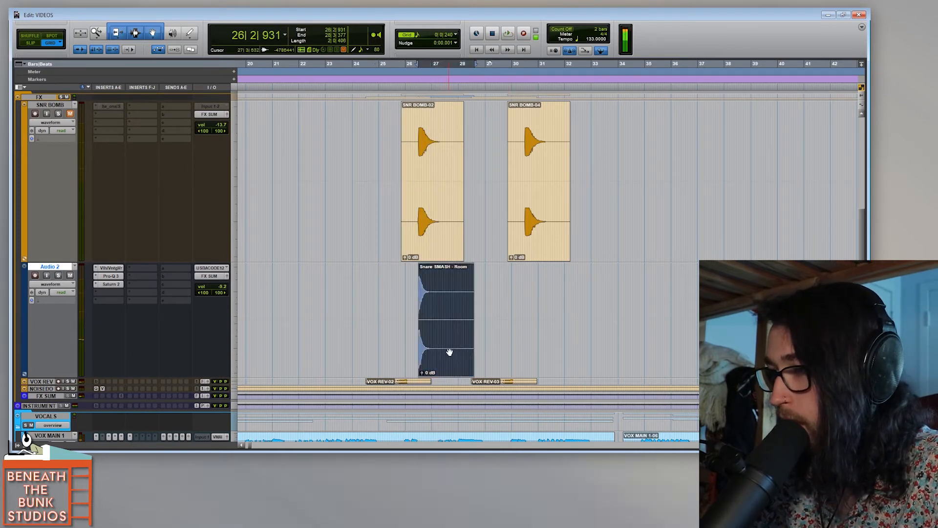
pyautogui.press('r')
pyautogui.press('r')
pyautogui.press('r')
pyautogui.click(441, 350)
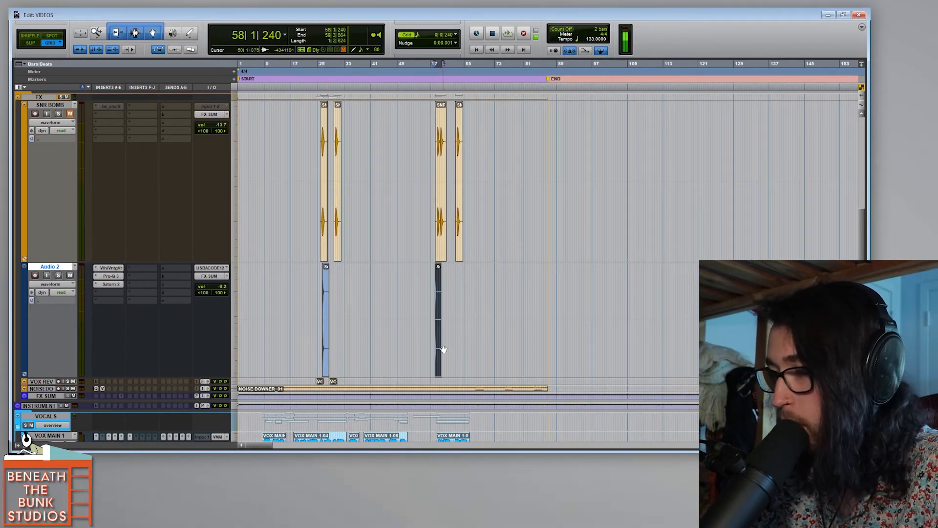
pyautogui.press('t')
pyautogui.press('t')
pyautogui.press('t')
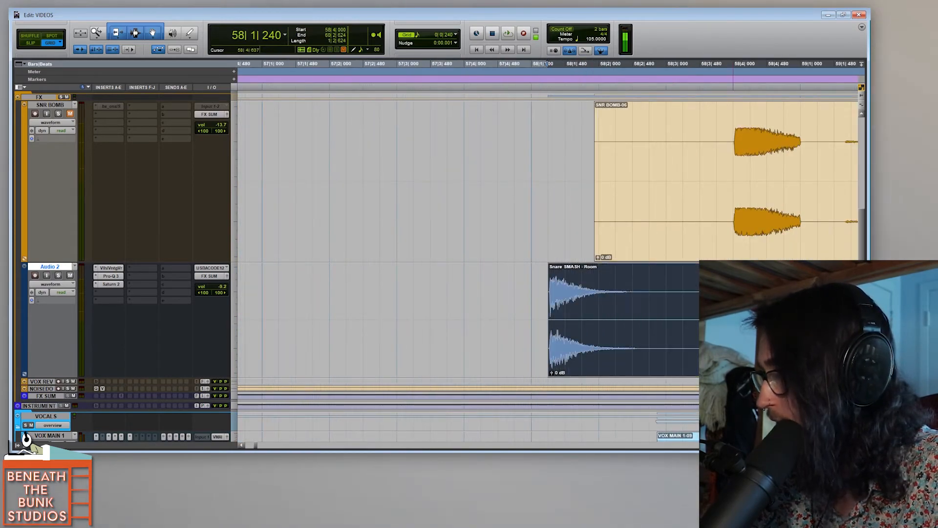
# Step: Play the copied snare clip in context from 57|1|000
pyautogui.click(277, 288)
pyautogui.press('r')
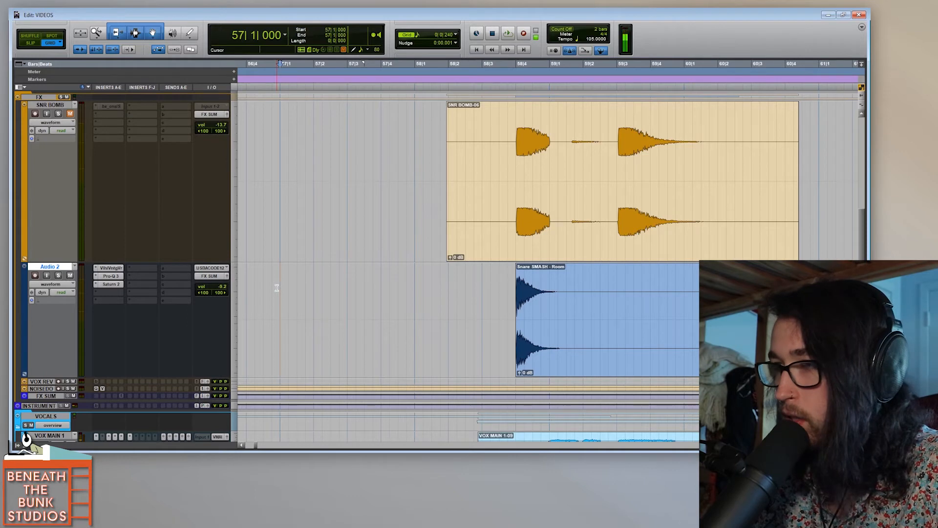
pyautogui.press('space')
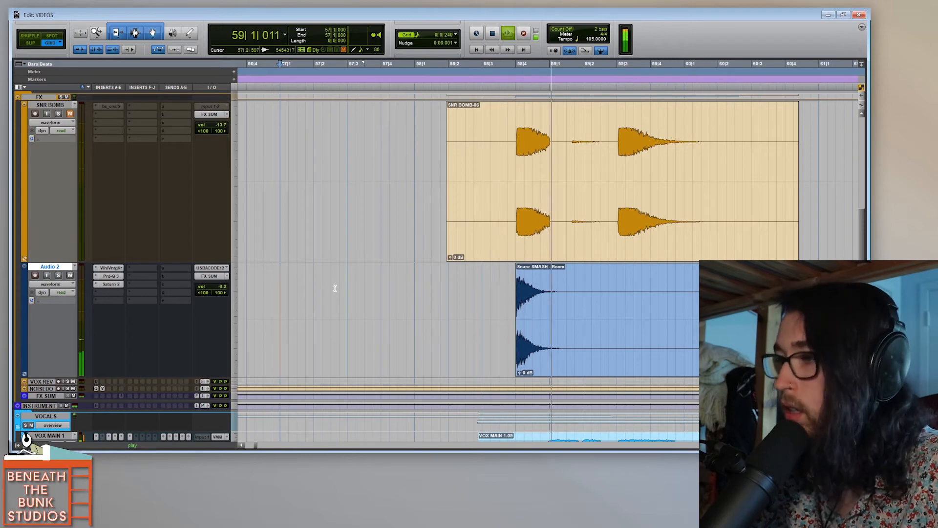
pyautogui.press('space')
# Step: Select the Audio 2 track's timeline from 1|1|000 to bar 72, covering both snare clips
pyautogui.press('r')
pyautogui.press('r')
pyautogui.press('r')
pyautogui.press('r')
pyautogui.press('r')
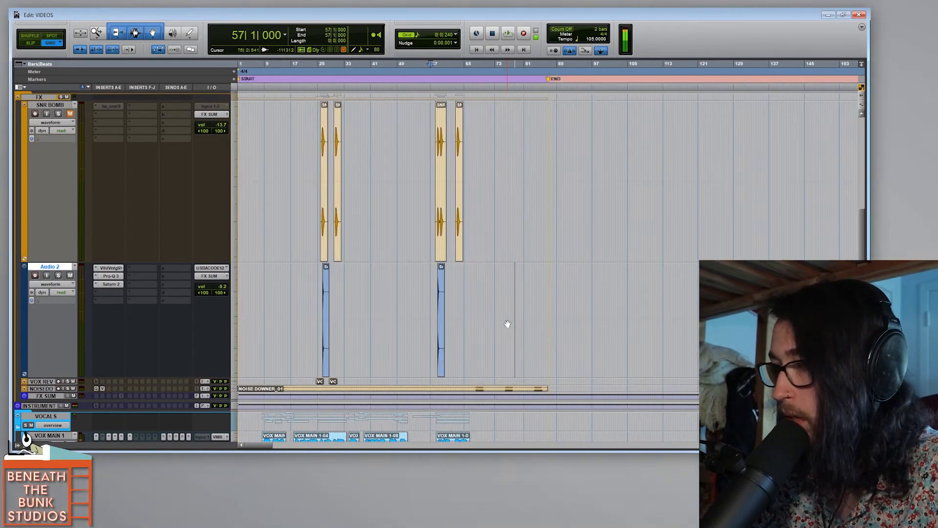
pyautogui.press('t')
pyautogui.moveTo(658, 295); pyautogui.dragTo(278, 283)
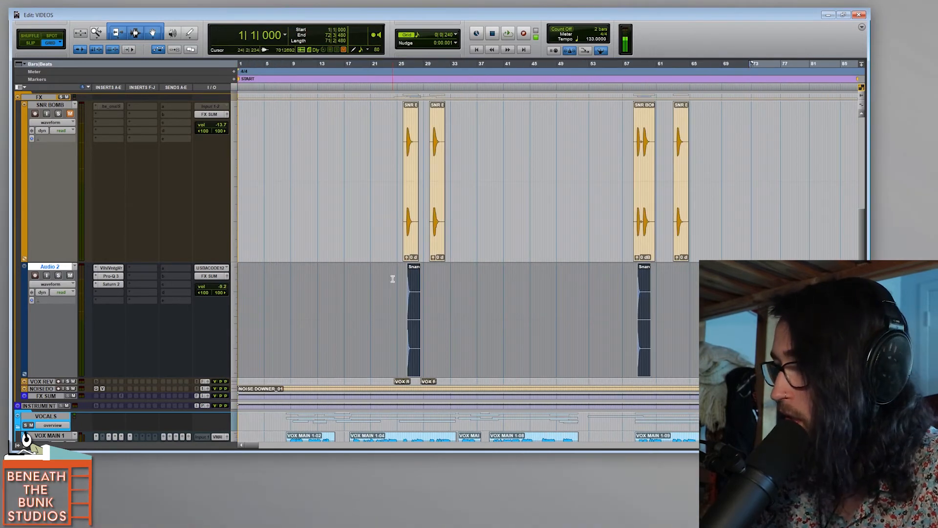
# Step: Commit Audio 2's edit selection offline with consolidated clips and source tracks set to Do Nothing, and raise the committed clip's gain to +8.6 dB
pyautogui.rightClick(61, 269)
pyautogui.click(93, 325)
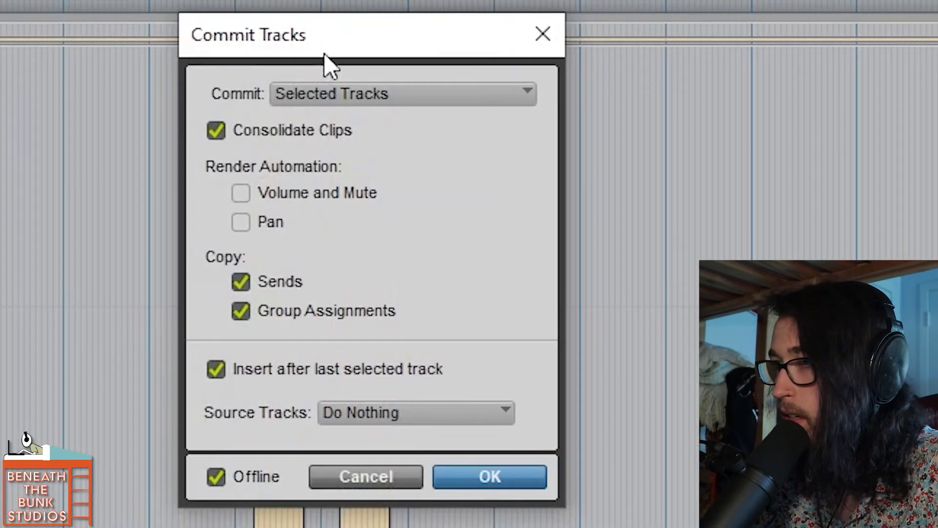
pyautogui.click(348, 102)
pyautogui.click(381, 128)
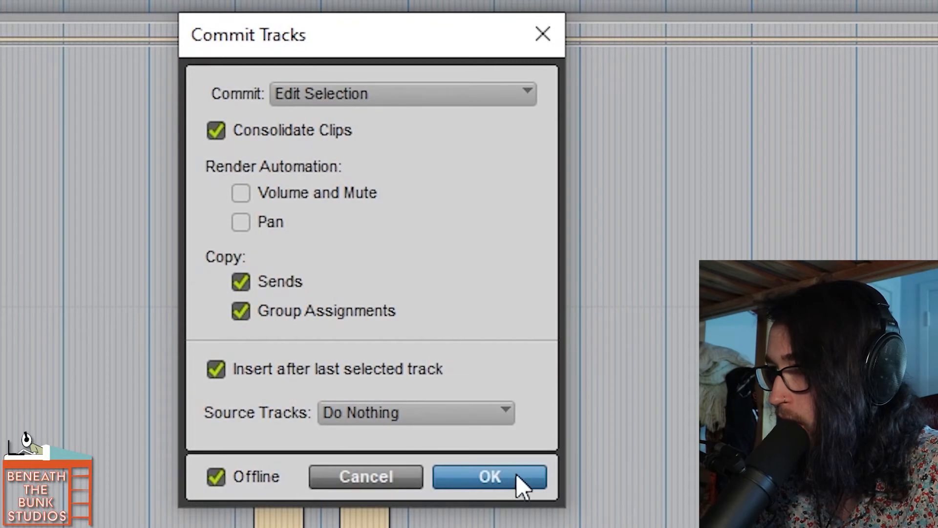
pyautogui.click(517, 477)
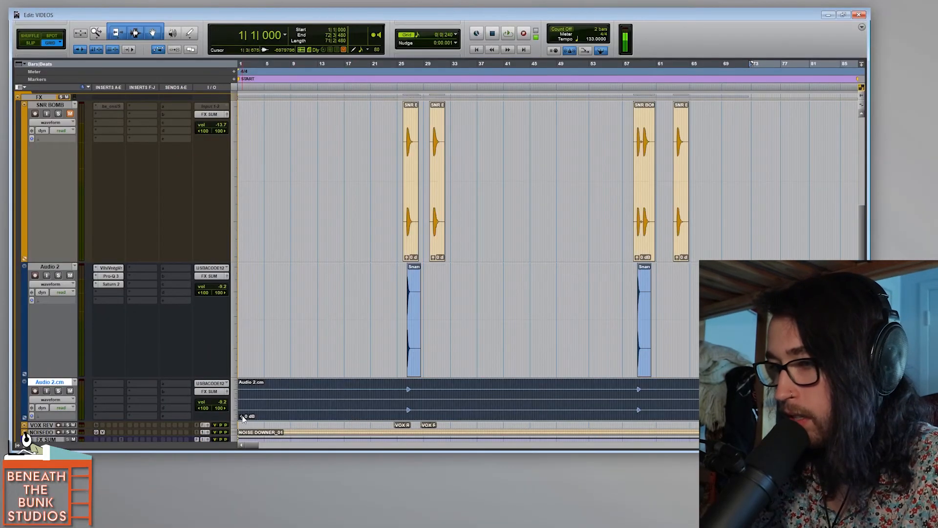
pyautogui.moveTo(242, 418); pyautogui.dragTo(253, 414)
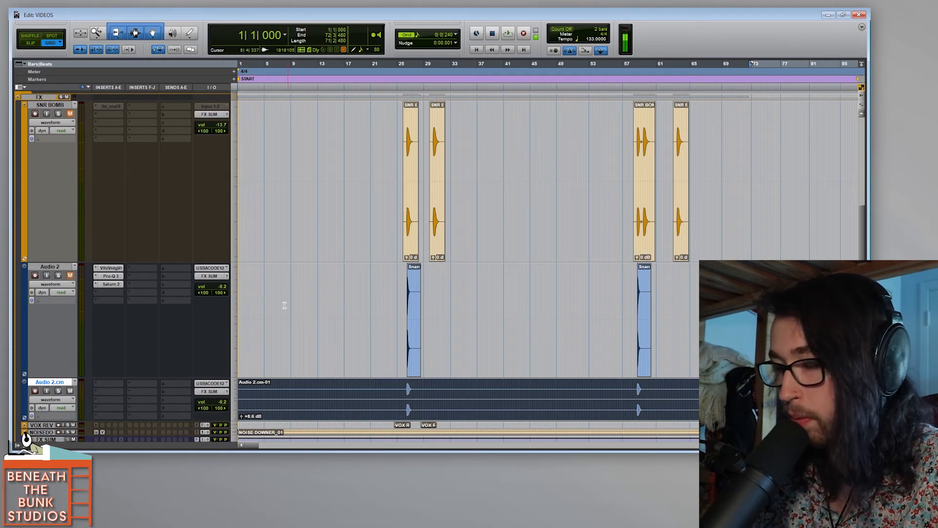
# Step: Examine the first committed snare hit's tail on Audio 2.cm, selecting the range from 26|3|000 to 27|2|000
pyautogui.click(405, 284)
pyautogui.press('t')
pyautogui.press('t')
pyautogui.press('t')
pyautogui.press('t')
pyautogui.moveTo(626, 392); pyautogui.dragTo(707, 386)
pyautogui.press('r')
pyautogui.press('r')
pyautogui.press('r')
pyautogui.hscroll(7, 582, 388)
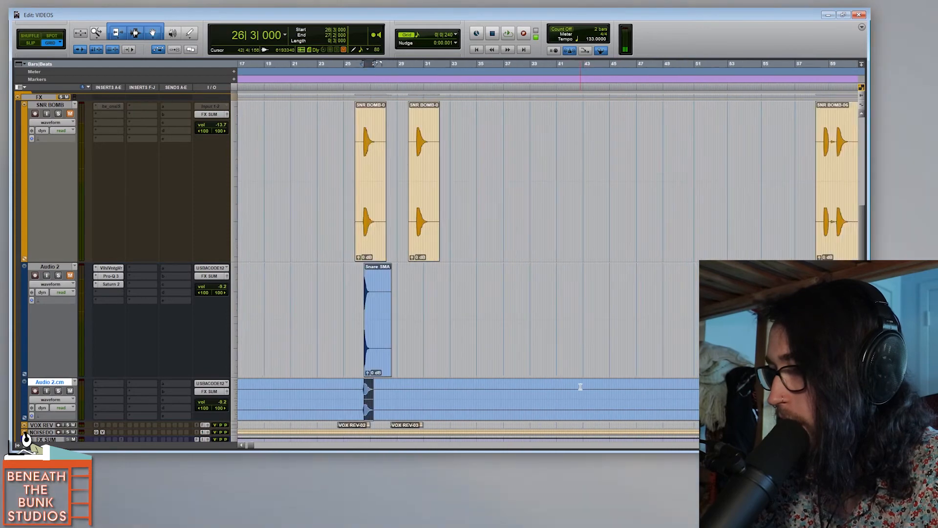
# Step: Cut the tail of the second committed snare hit on Audio 2.cm by deleting the audio from 59|1|000 to 59|3|000
pyautogui.press('t')
pyautogui.press('t')
pyautogui.press('t')
pyautogui.press('t')
pyautogui.press('t')
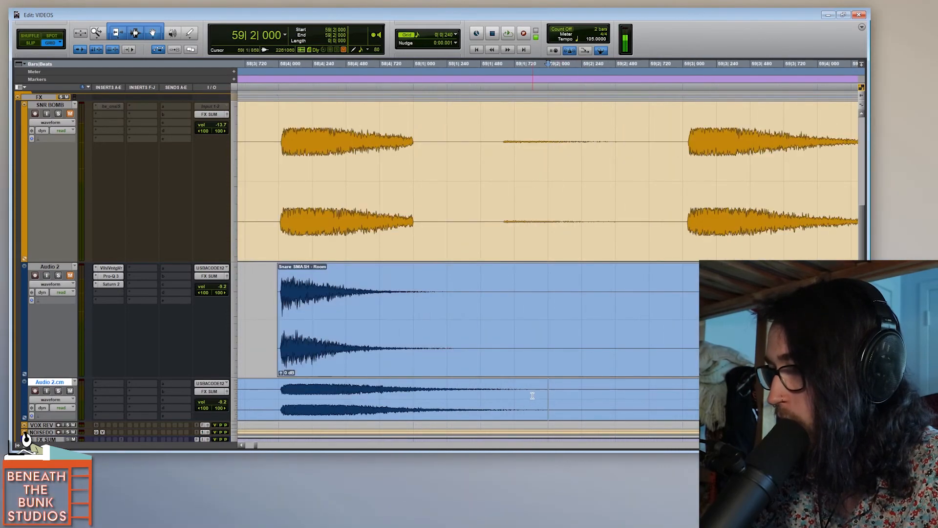
pyautogui.moveTo(417, 388); pyautogui.dragTo(690, 389)
pyautogui.press('Delete')
pyautogui.moveTo(409, 387); pyautogui.dragTo(413, 388)
# Step: Play the first committed snare hit in context from 25|4|240
pyautogui.press('r')
pyautogui.press('r')
pyautogui.press('r')
pyautogui.press('r')
pyautogui.press('r')
pyautogui.press('r')
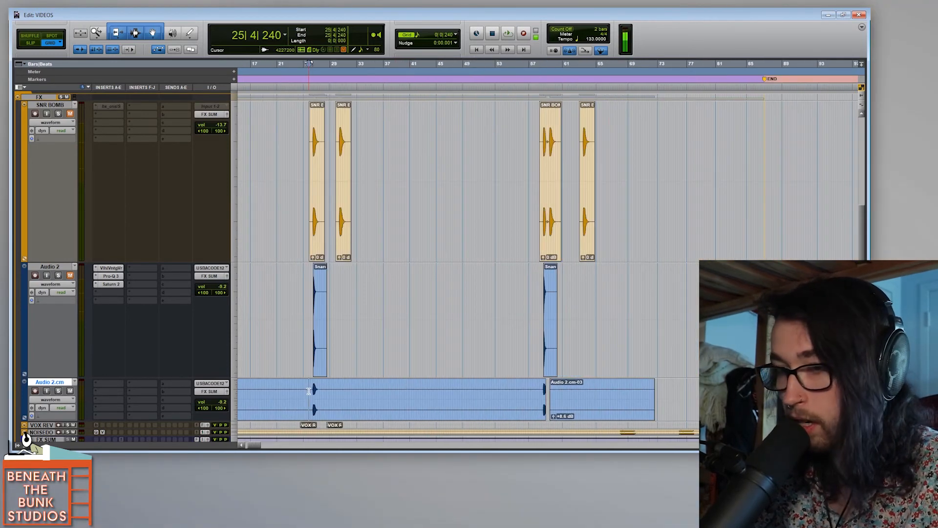
pyautogui.press('space')
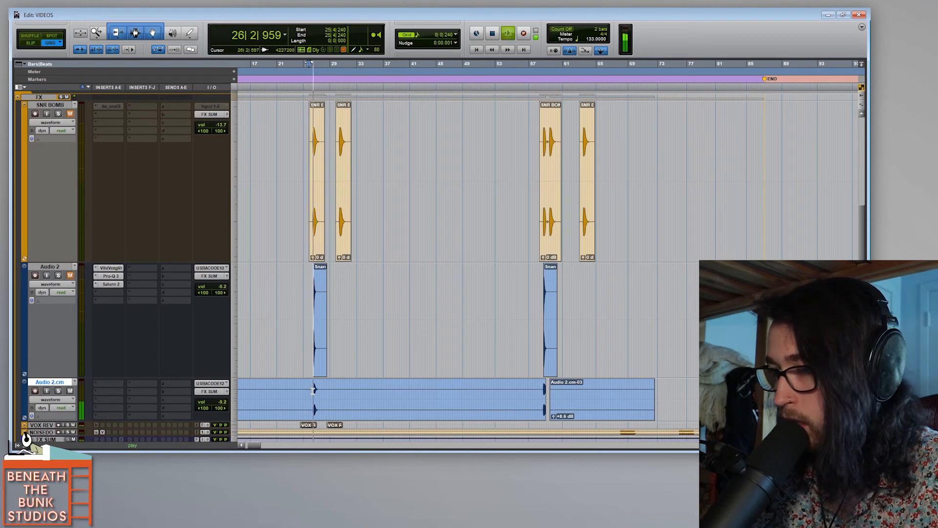
pyautogui.press('space')
# Step: Lower the Audio 2.cm track volume to -17.8 dB, replaying the first hit from 25|4|240 to judge the level
pyautogui.moveTo(222, 402); pyautogui.dragTo(222, 409)
pyautogui.press('space')
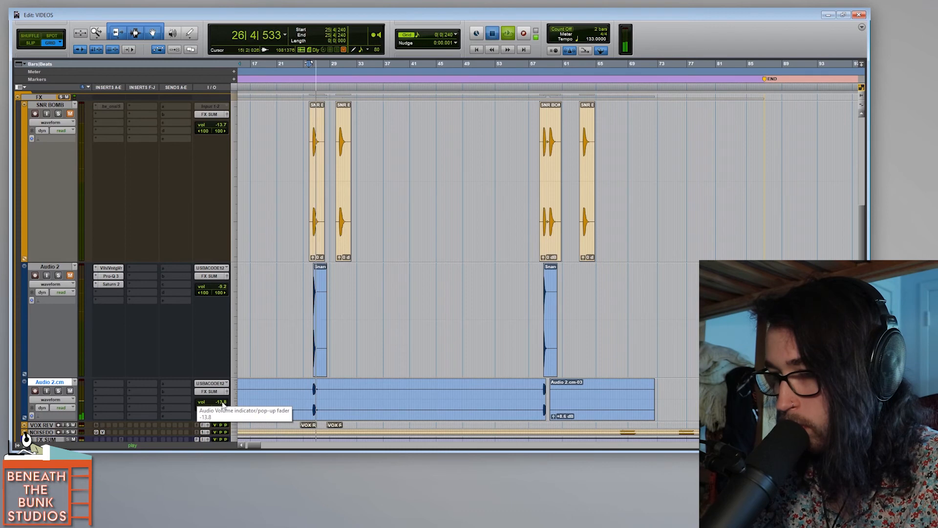
pyautogui.press('space')
pyautogui.moveTo(224, 407); pyautogui.dragTo(221, 408)
pyautogui.press('space')
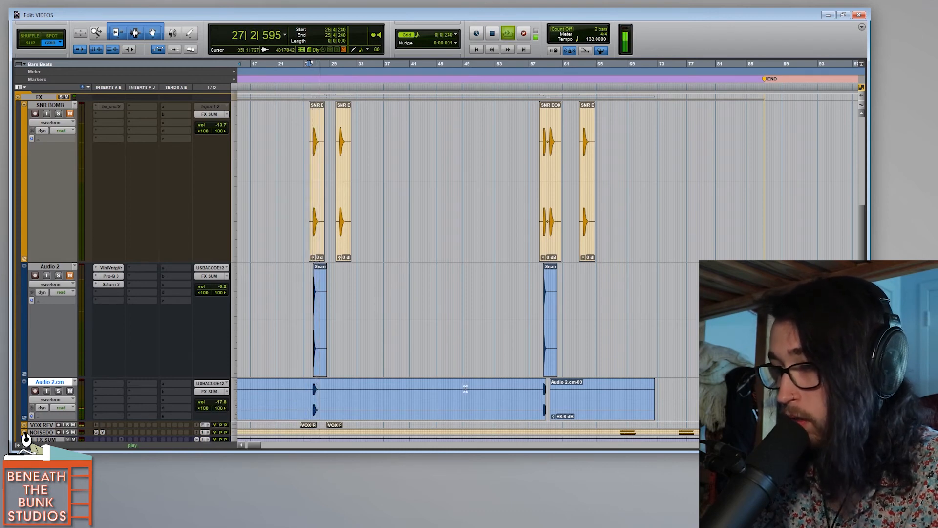
pyautogui.press('space')
# Step: Play the shortened second snare hit in context from 58|2|720 and again from 58|2|240
pyautogui.click(543, 374)
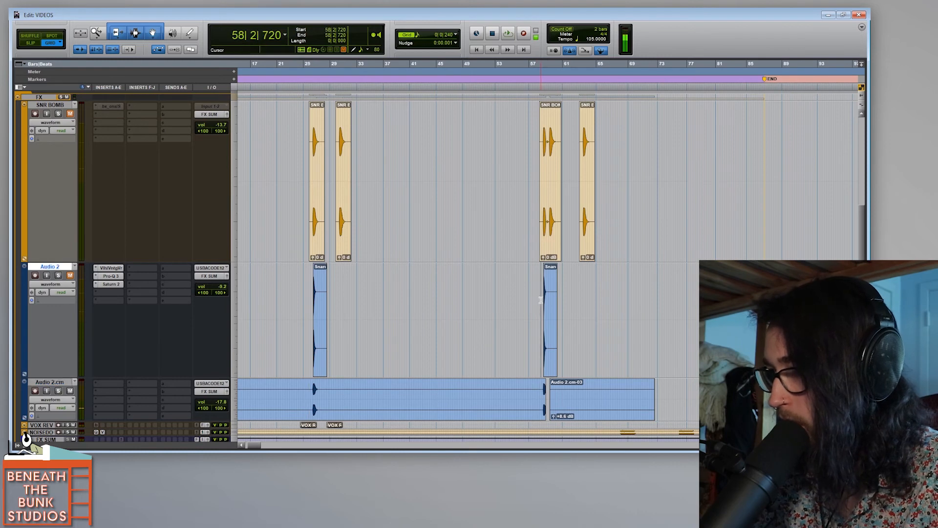
pyautogui.hotkey('ctrl', ']')
pyautogui.hotkey('ctrl', ']')
pyautogui.hotkey('ctrl', ']')
pyautogui.press('space')
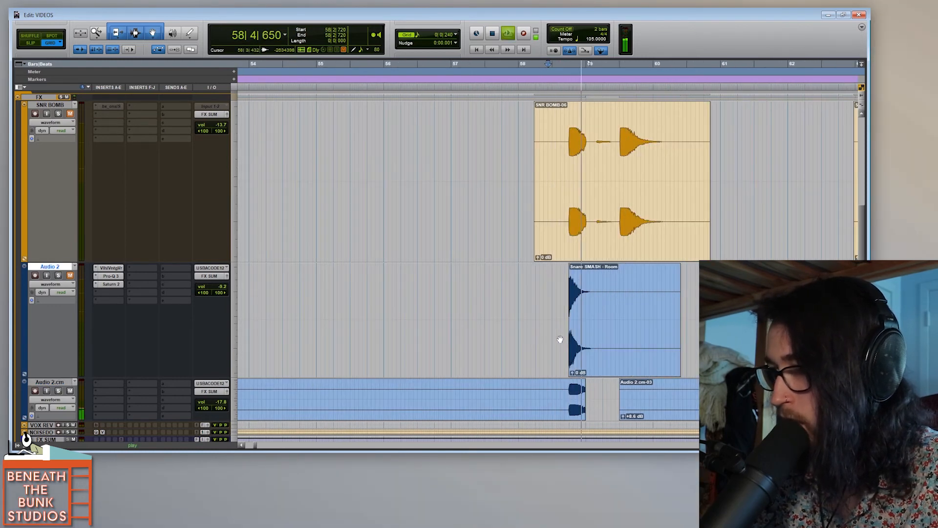
pyautogui.press('space')
pyautogui.click(538, 288)
pyautogui.press('space')
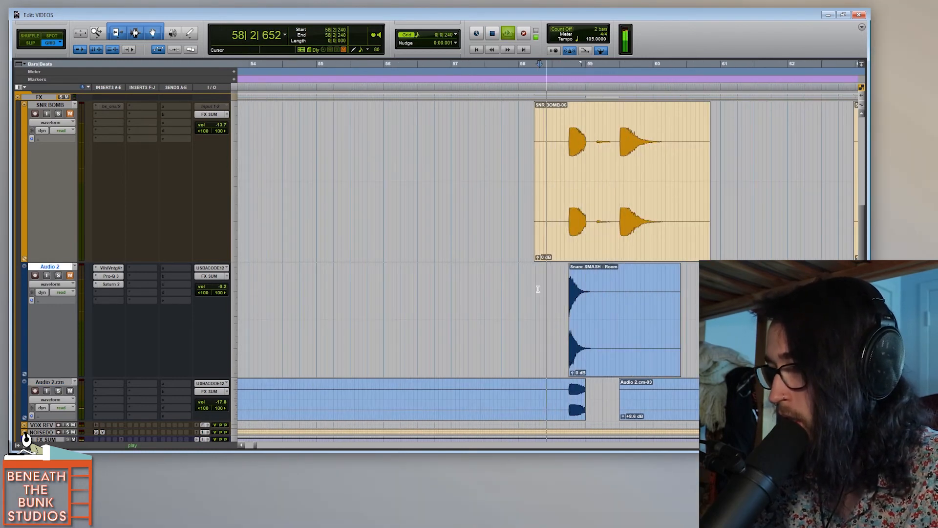